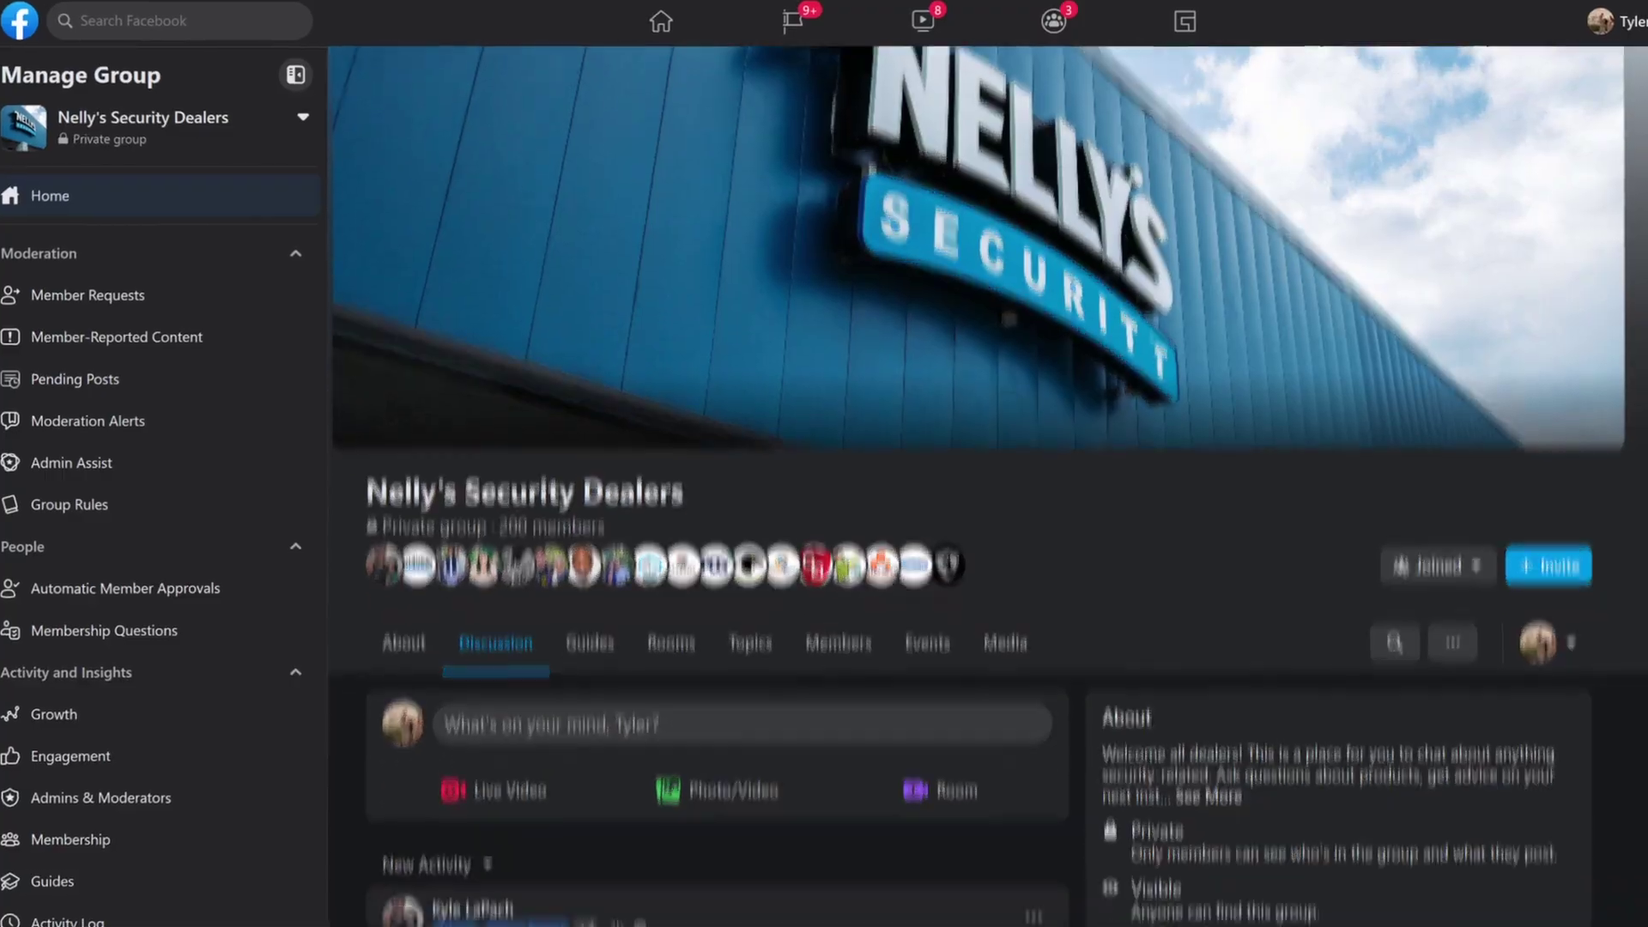
Step: Scroll the Facebook group feed down to the four-way security camera live post
scroll(957, 661, "down", 10)
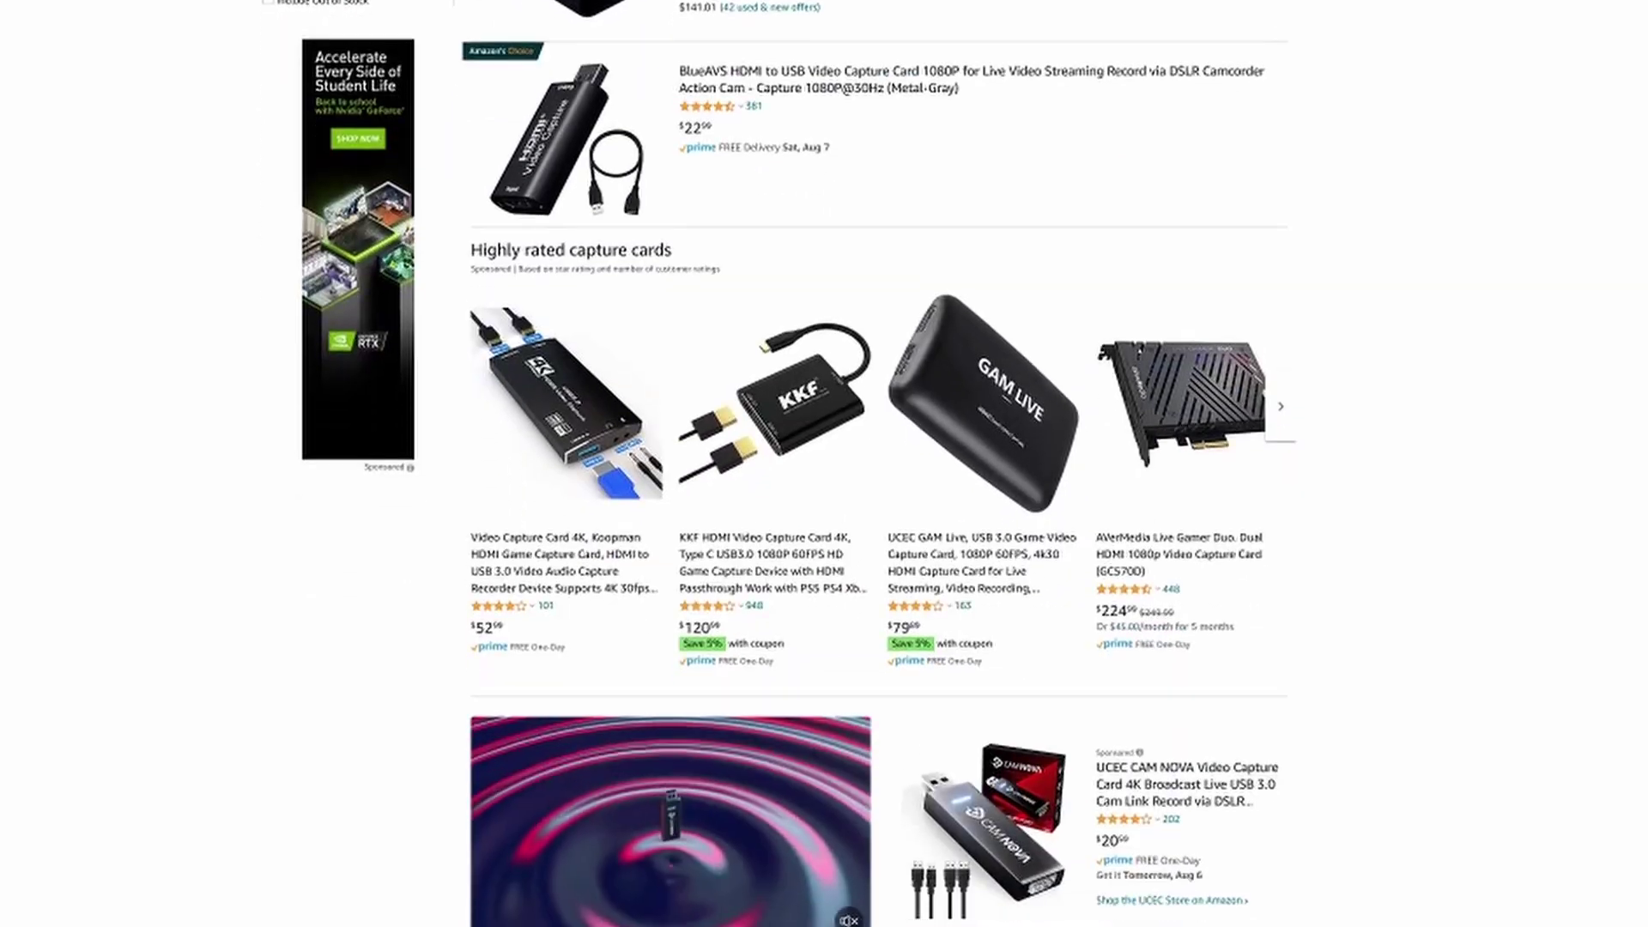
Step: Scroll down through Amazon's HDMI capture card results to the Amazon's Choice price tiers
scroll(824, 464, "down", 10)
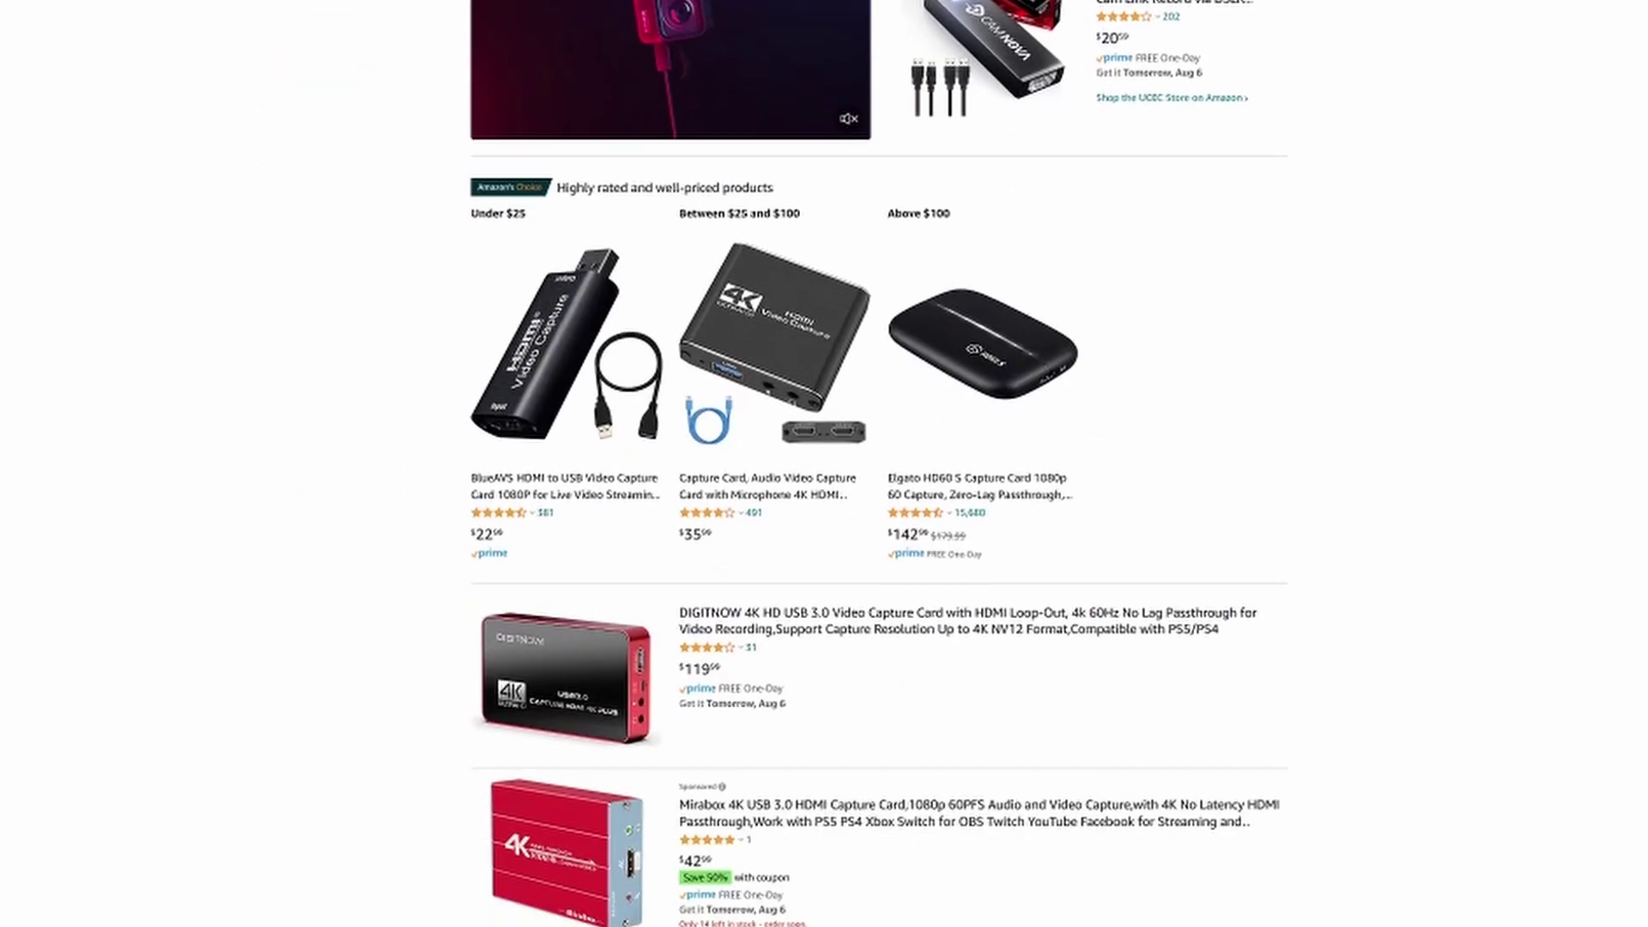
scroll(825, 464, "down", 11)
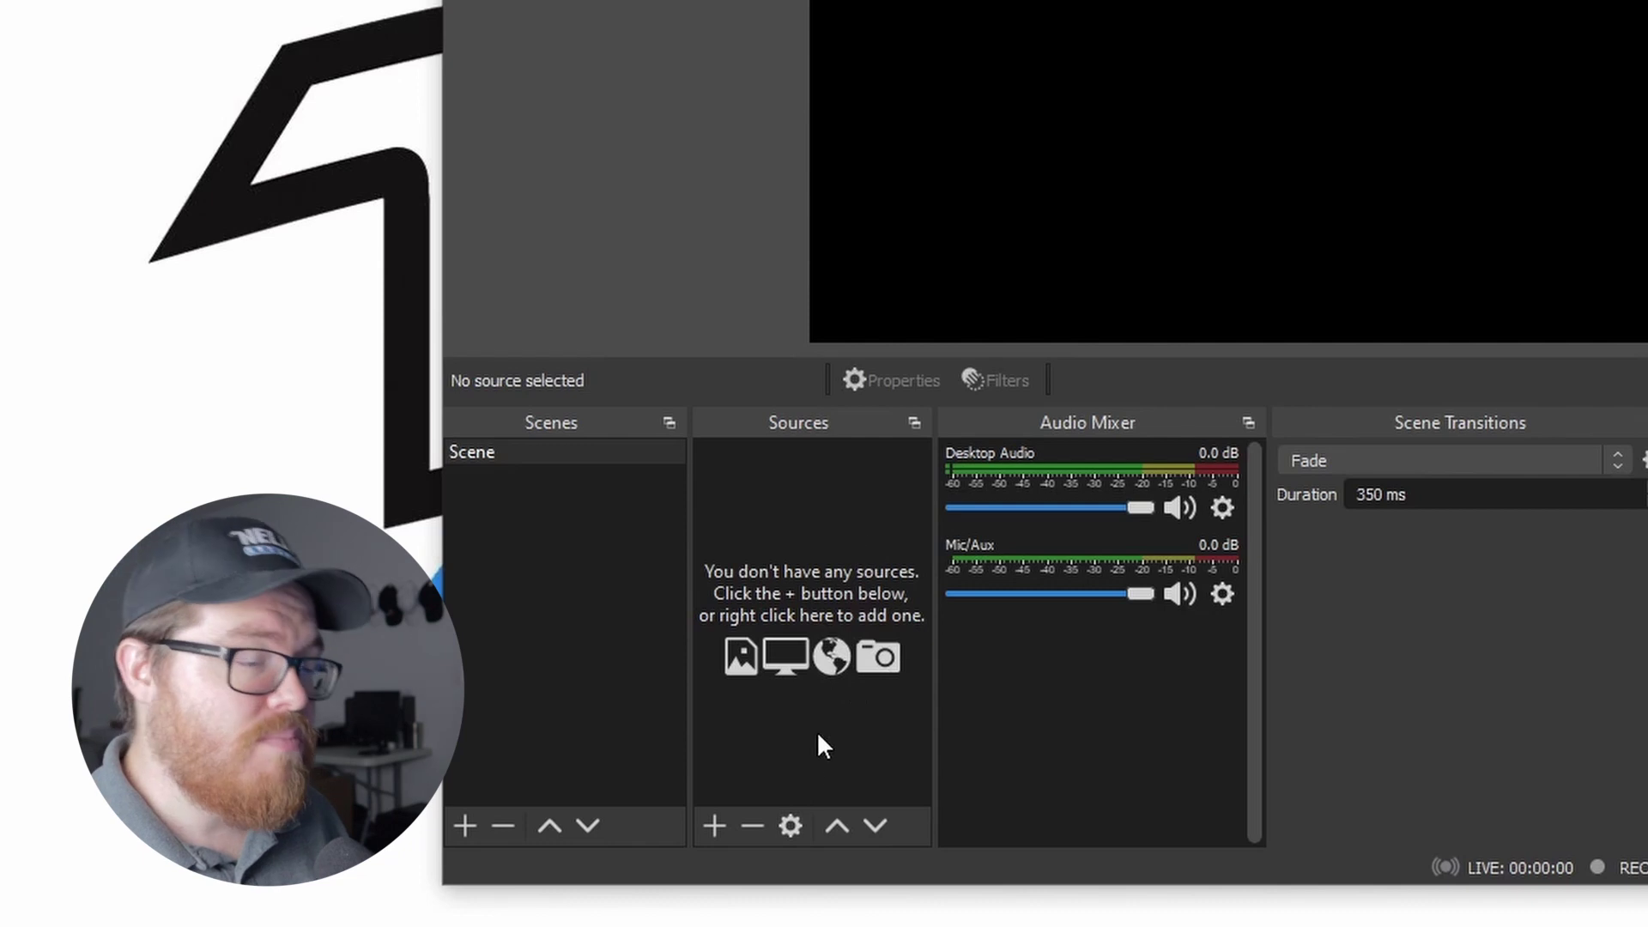
Step: Bring up the list of addable source types under Sources, then dismiss it without adding anything
left_click(712, 824)
mouse_move(742, 793)
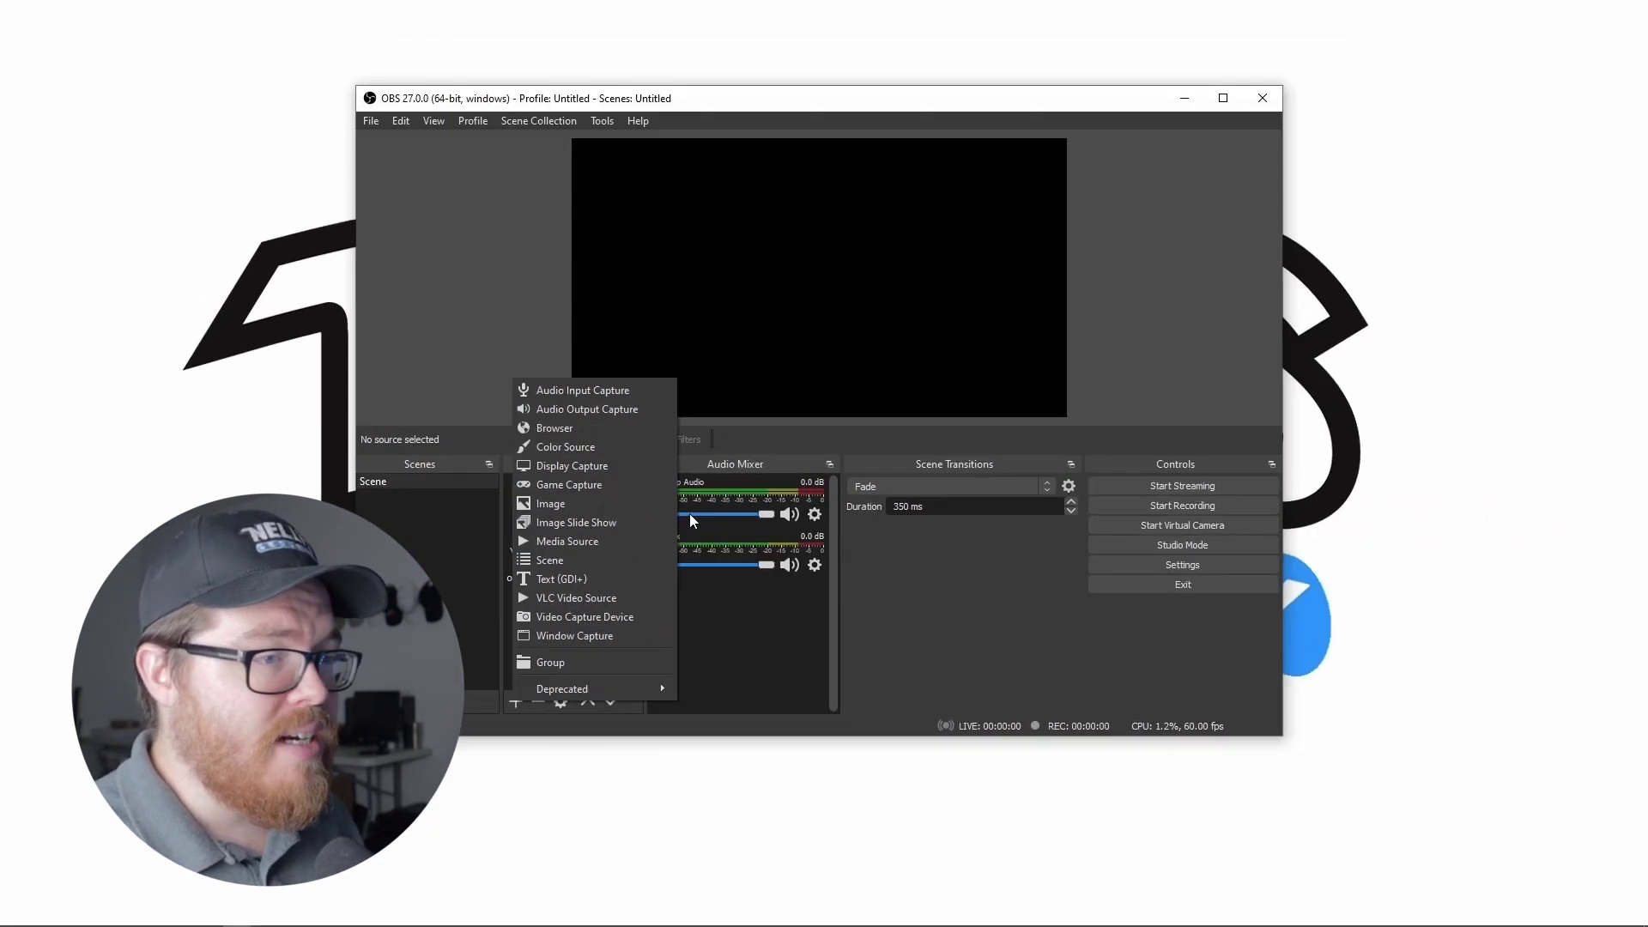
key("Escape")
Step: Show the Video settings page with 1920x1080 base and output resolutions at 60 FPS
left_click(1201, 565)
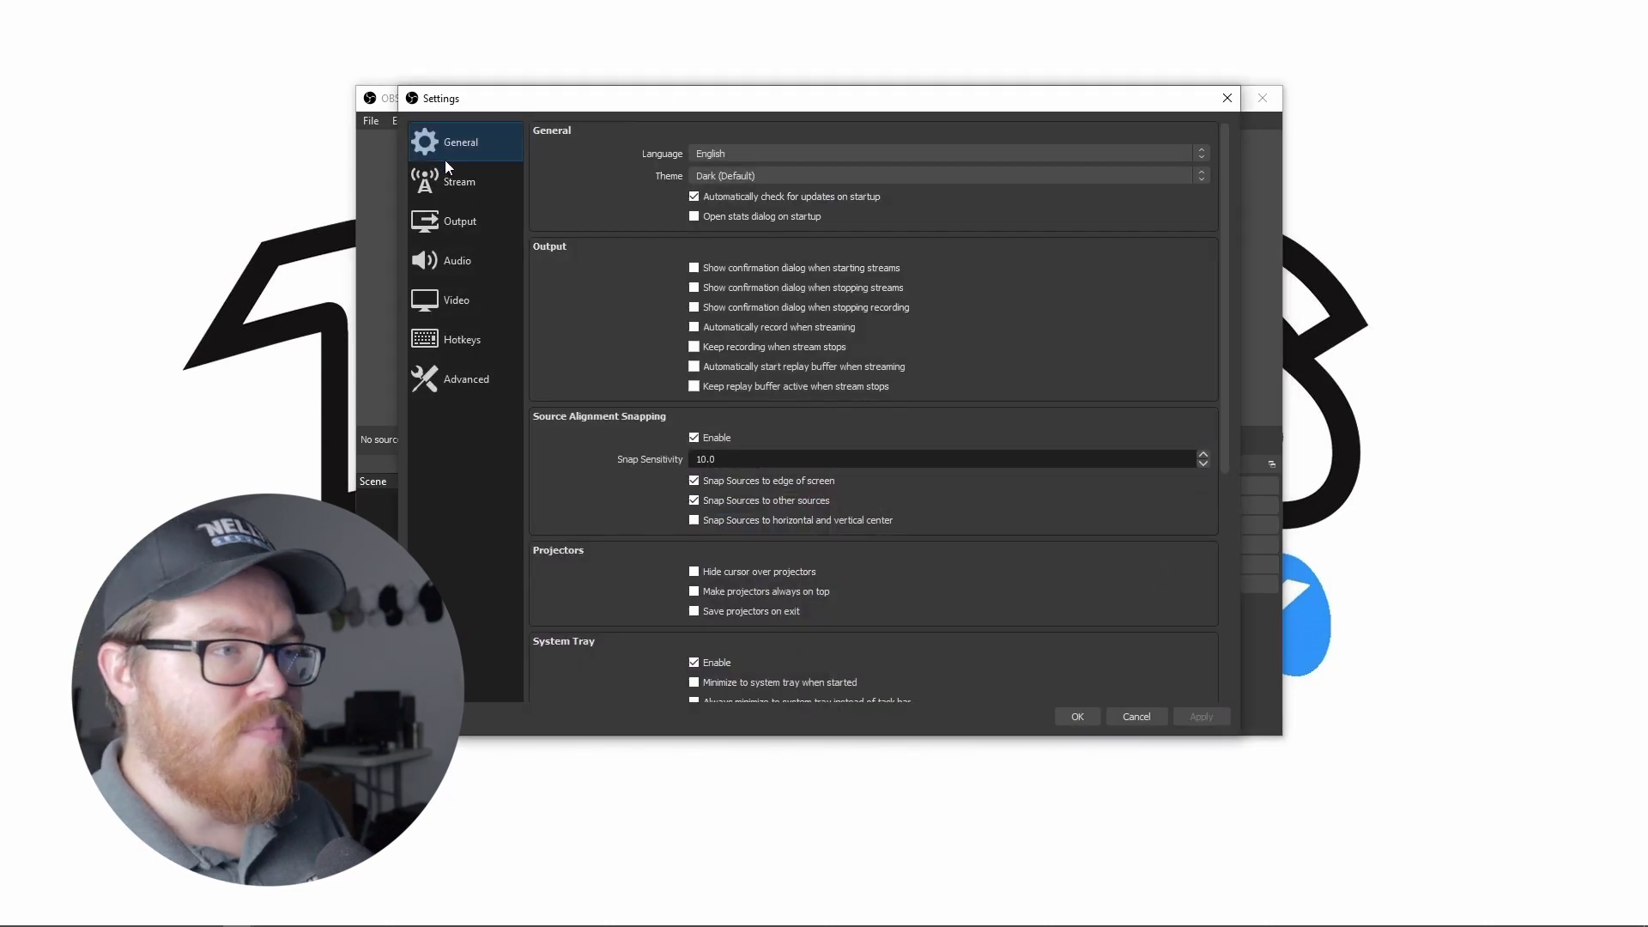
left_click(481, 305)
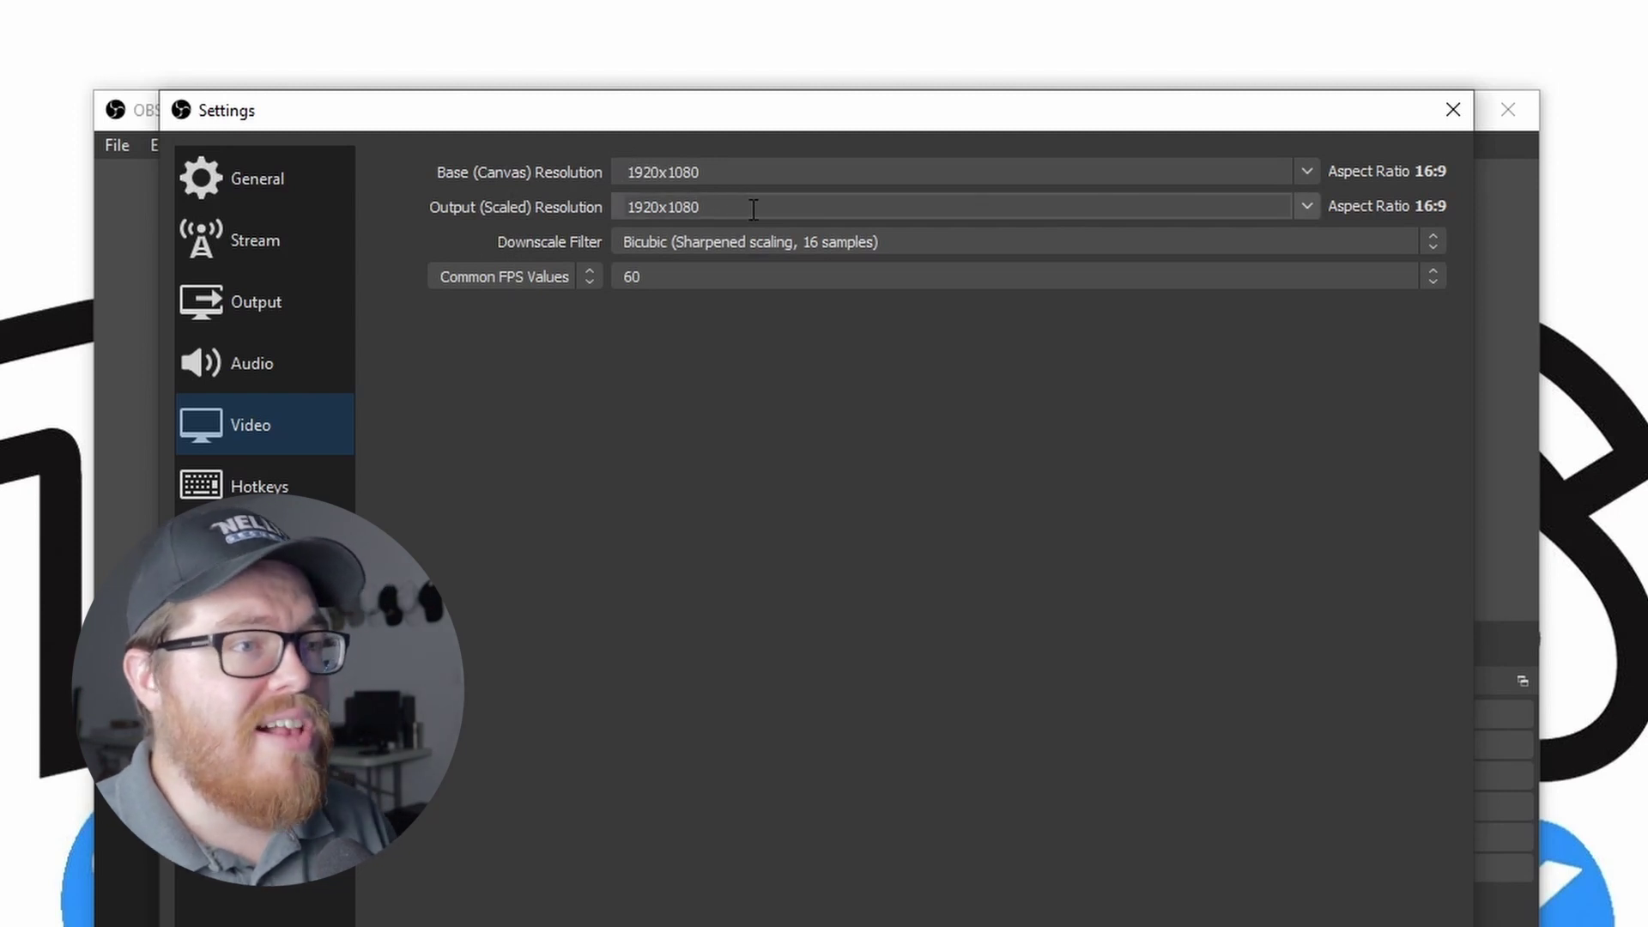
Step: Set Output (Scaled) Resolution to 1280x720 and Common FPS Values to 30
left_click(809, 215)
left_click(1309, 206)
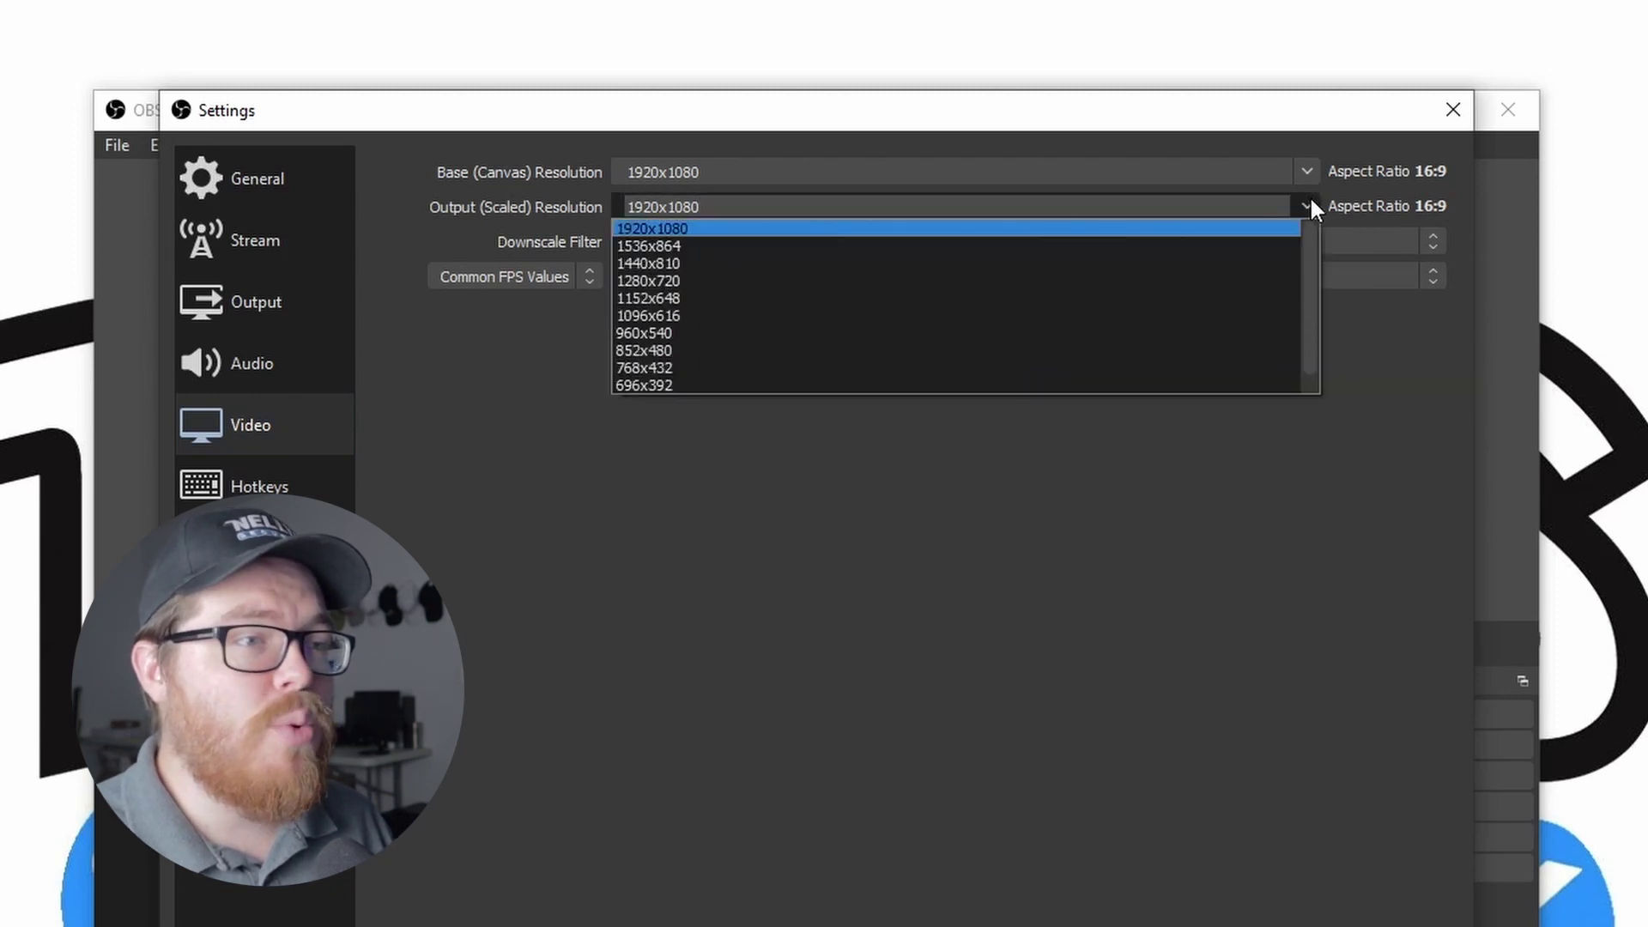
left_click(1200, 277)
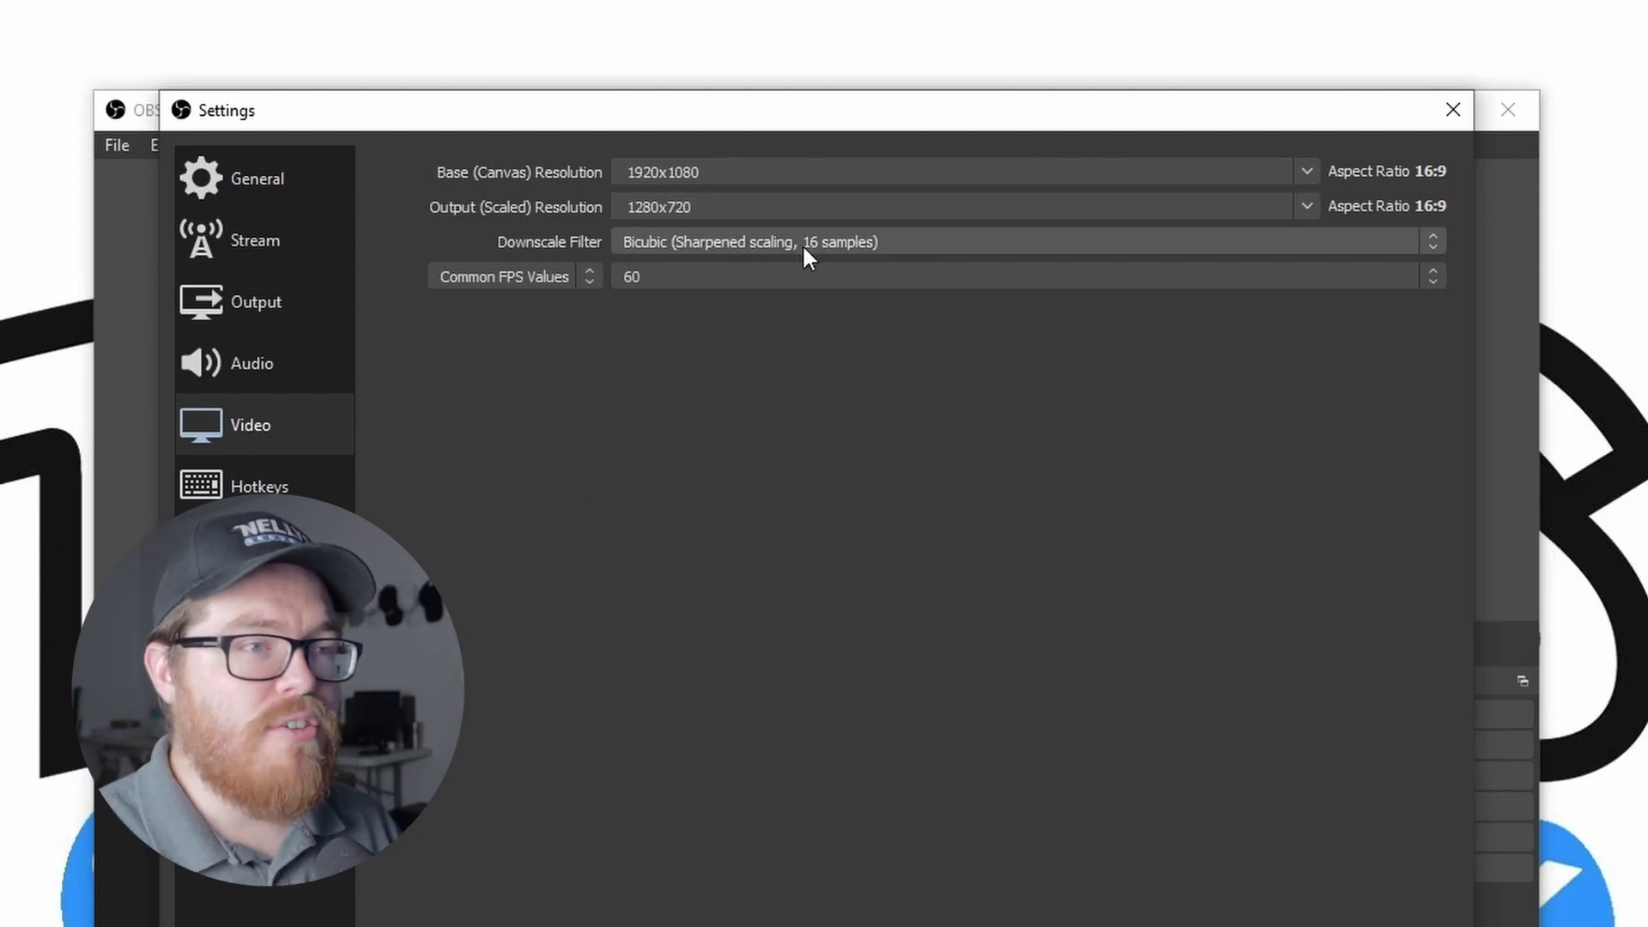
left_click(783, 277)
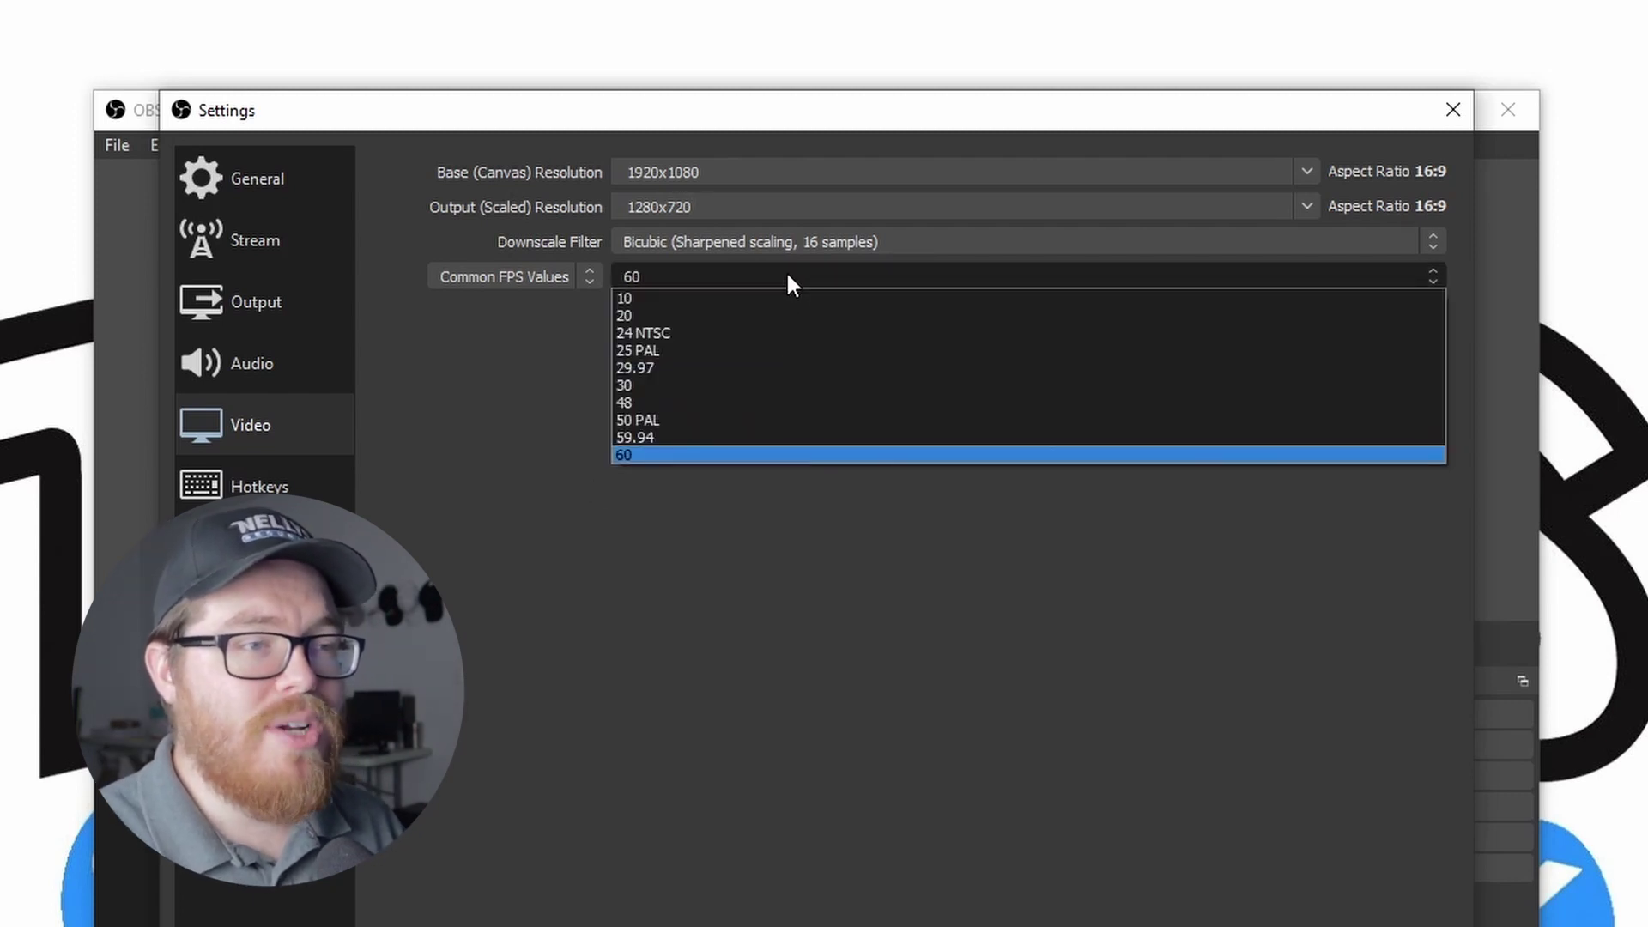
left_click(788, 275)
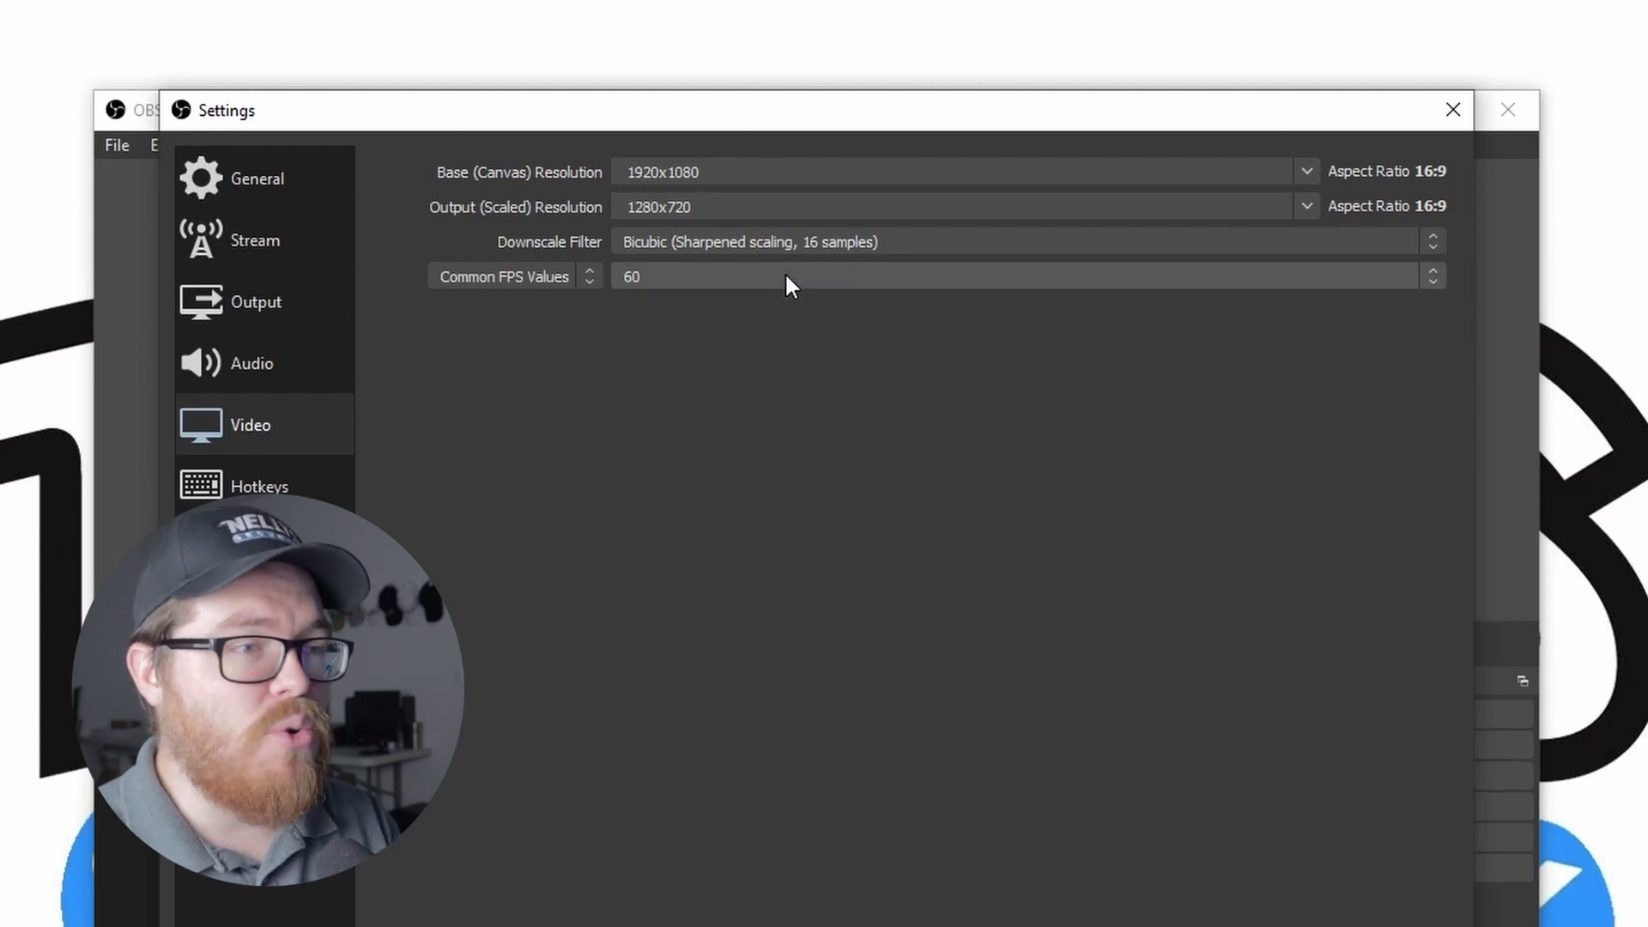
left_click(787, 276)
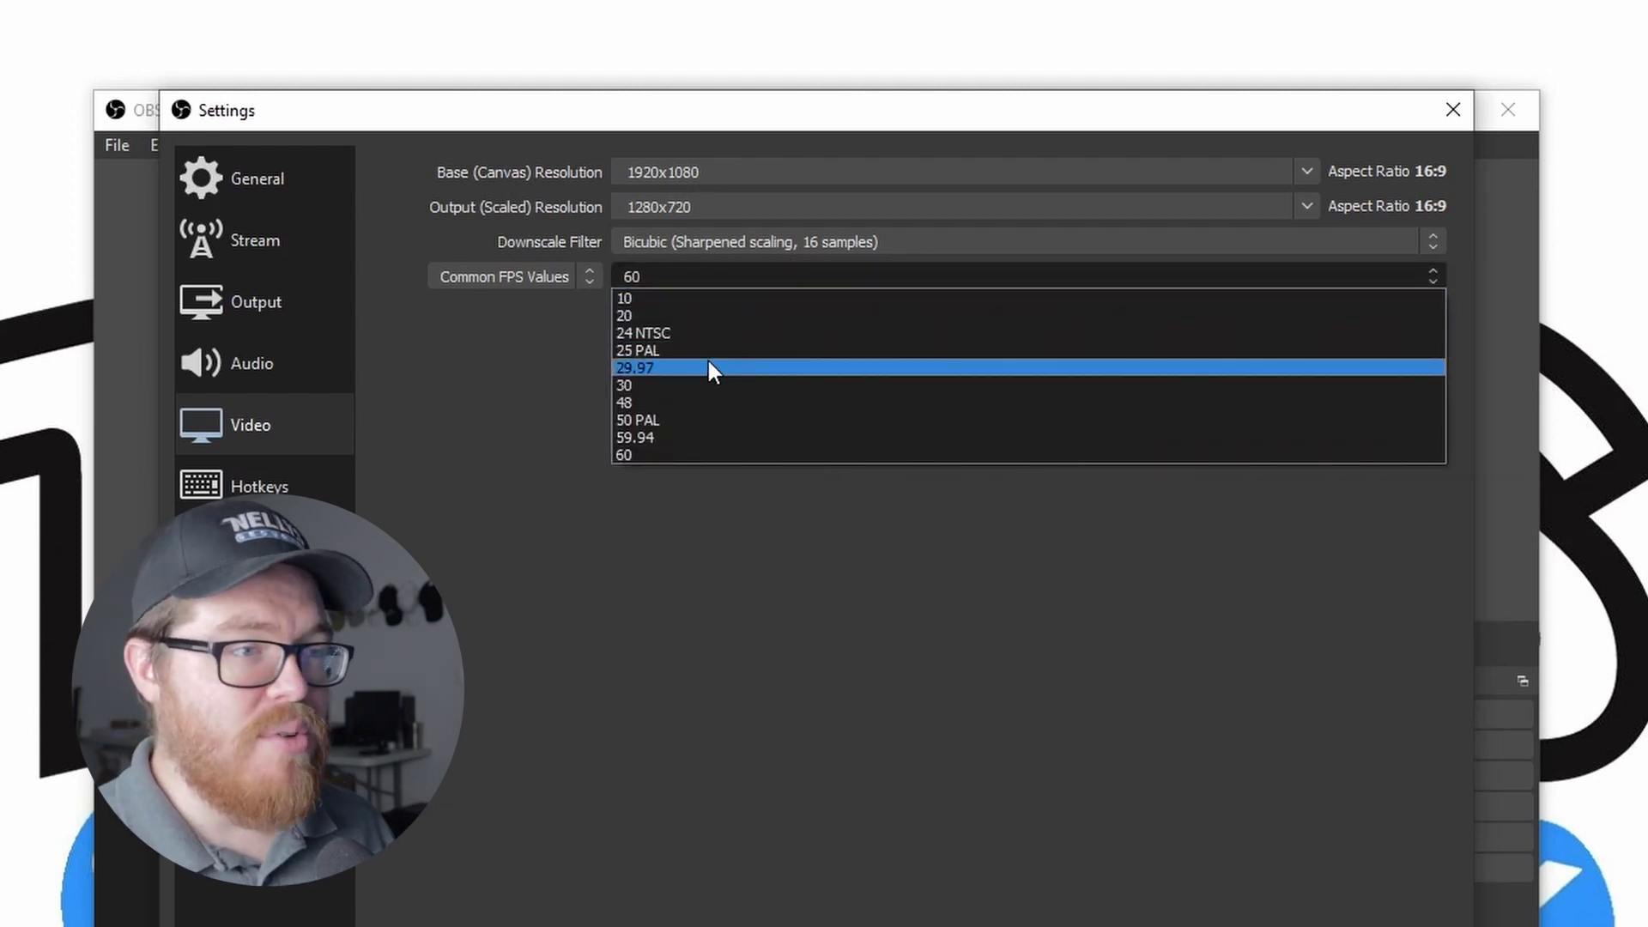
left_click(710, 384)
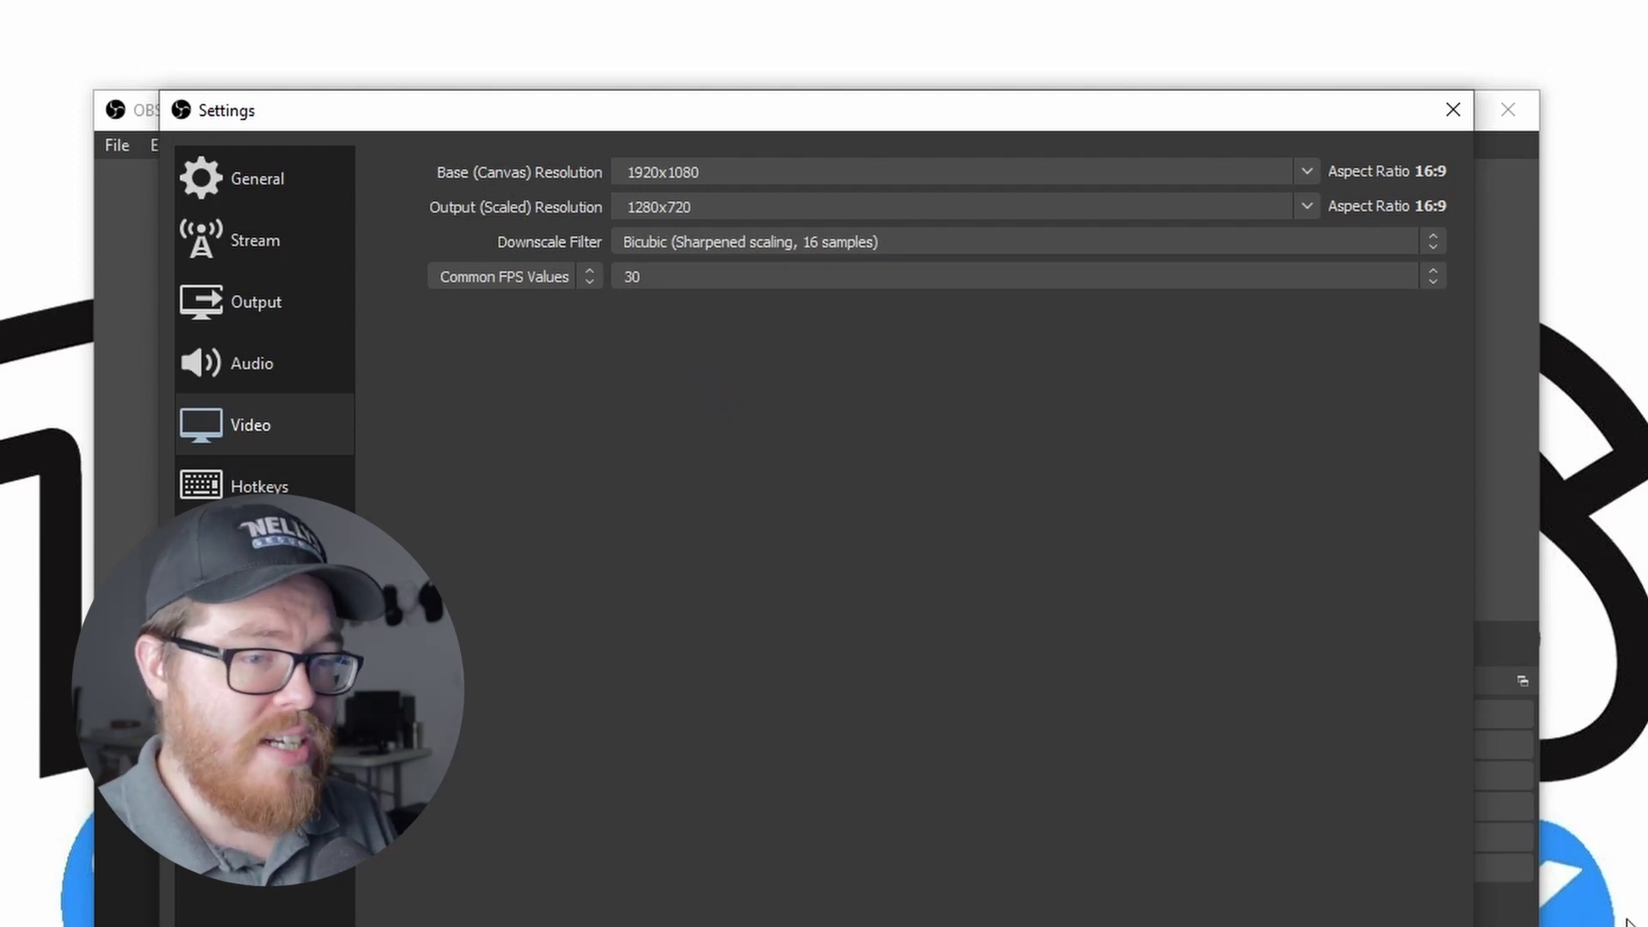
Step: On the Output page, set Output Mode to Simple, showing 6000 Kbps video bitrate
left_click(280, 300)
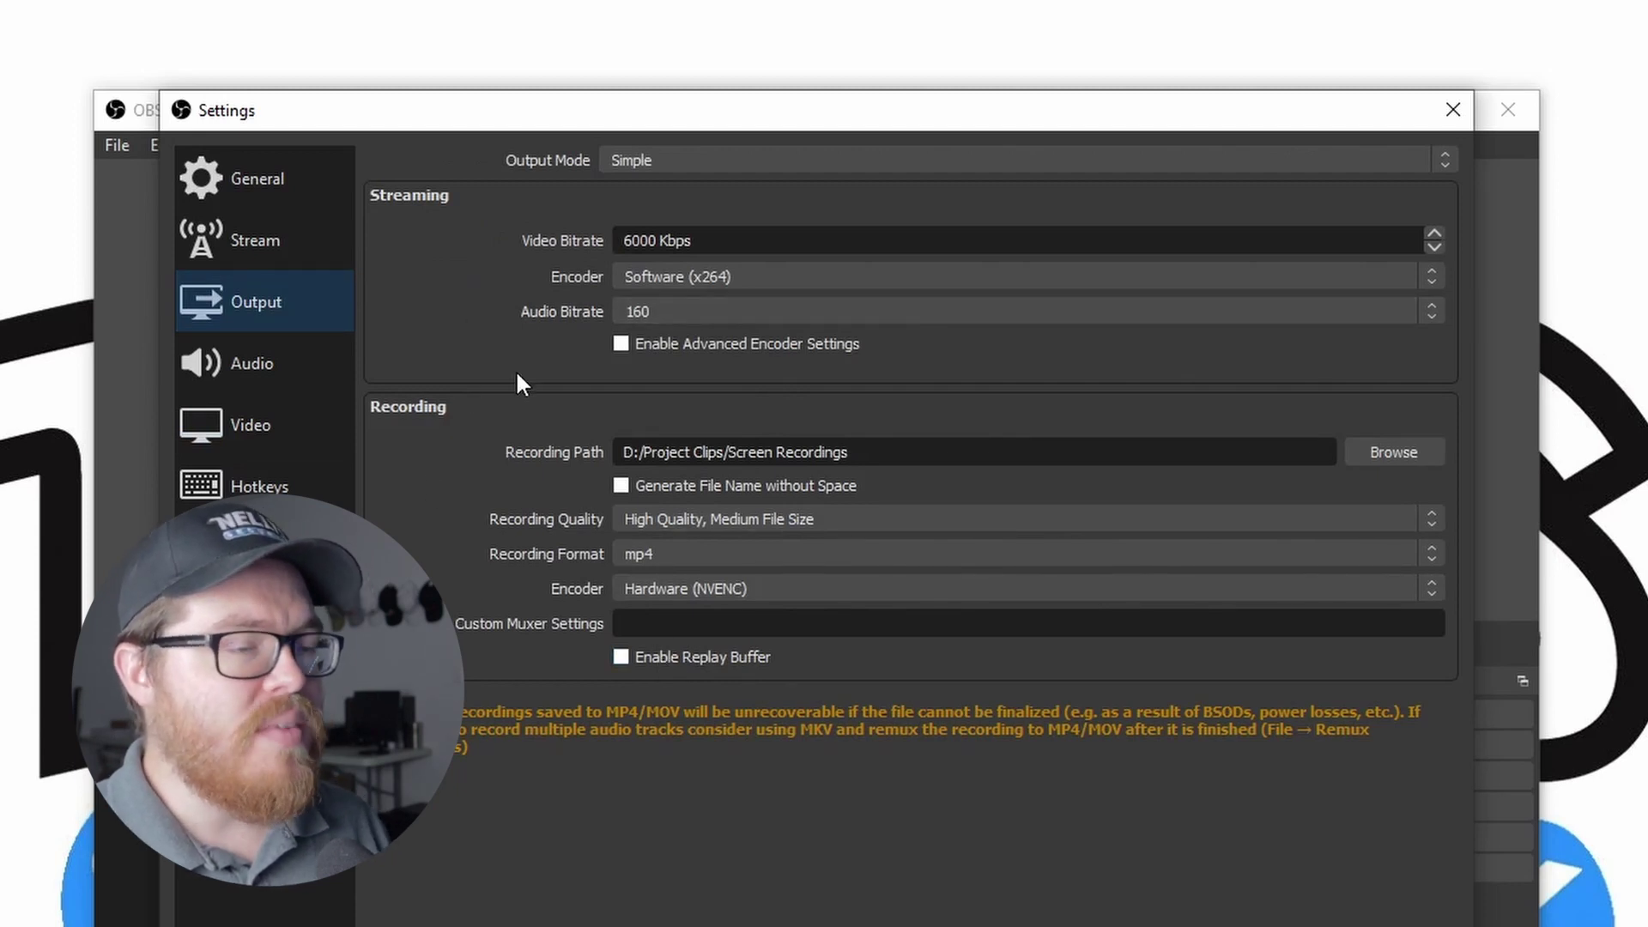
left_click(647, 163)
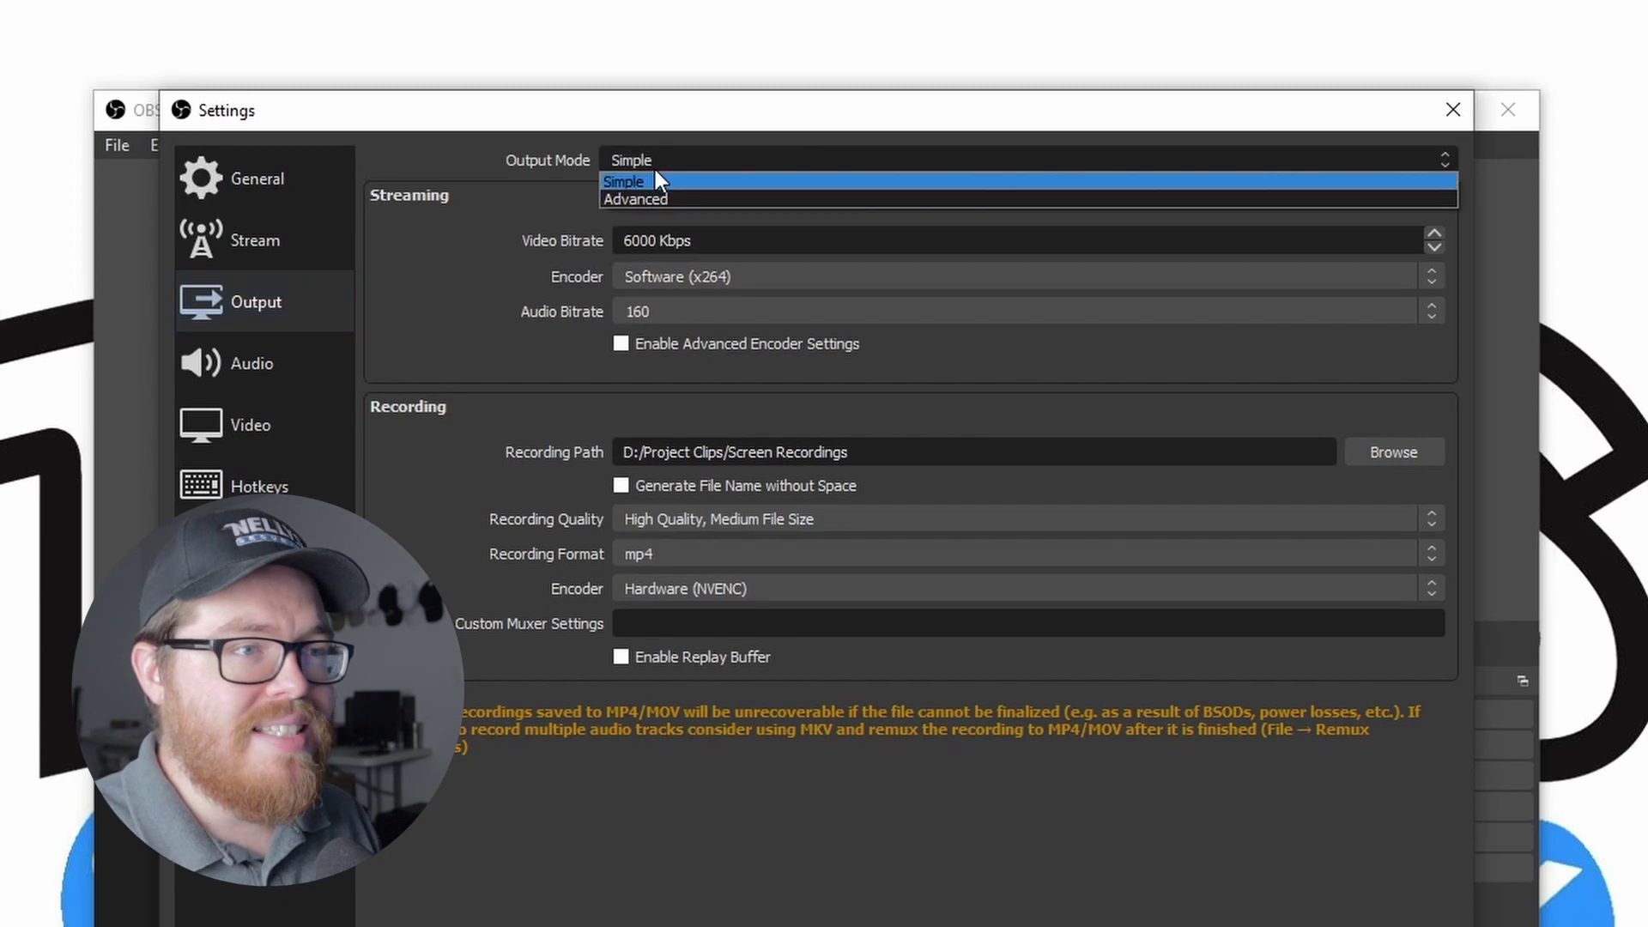
left_click(655, 199)
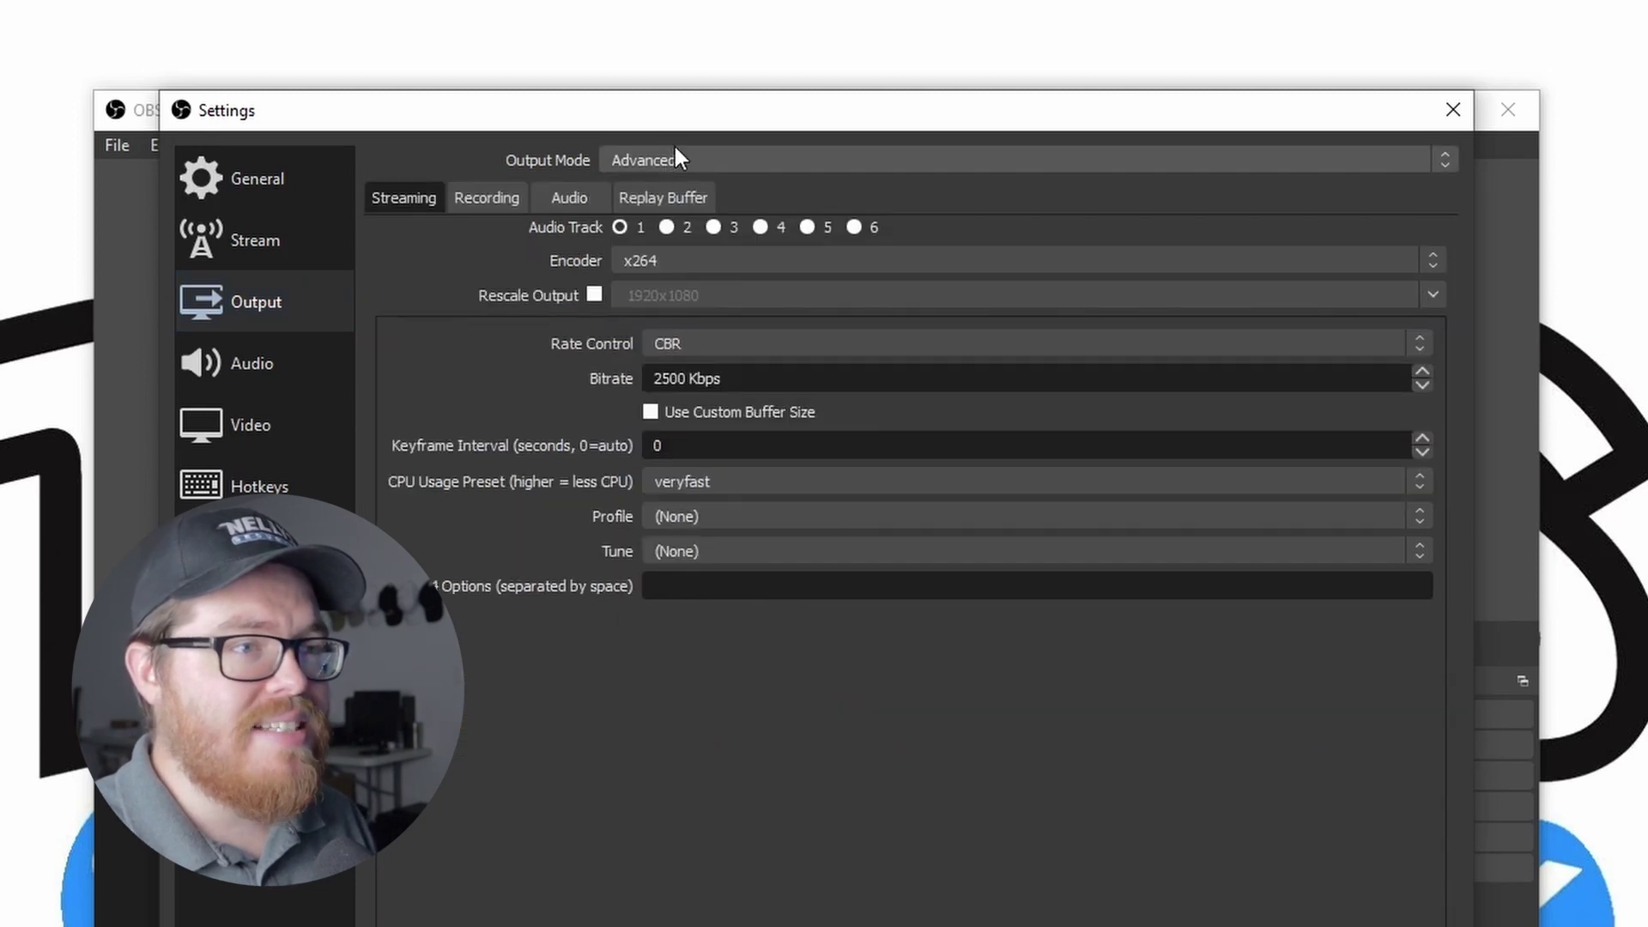
left_click(704, 149)
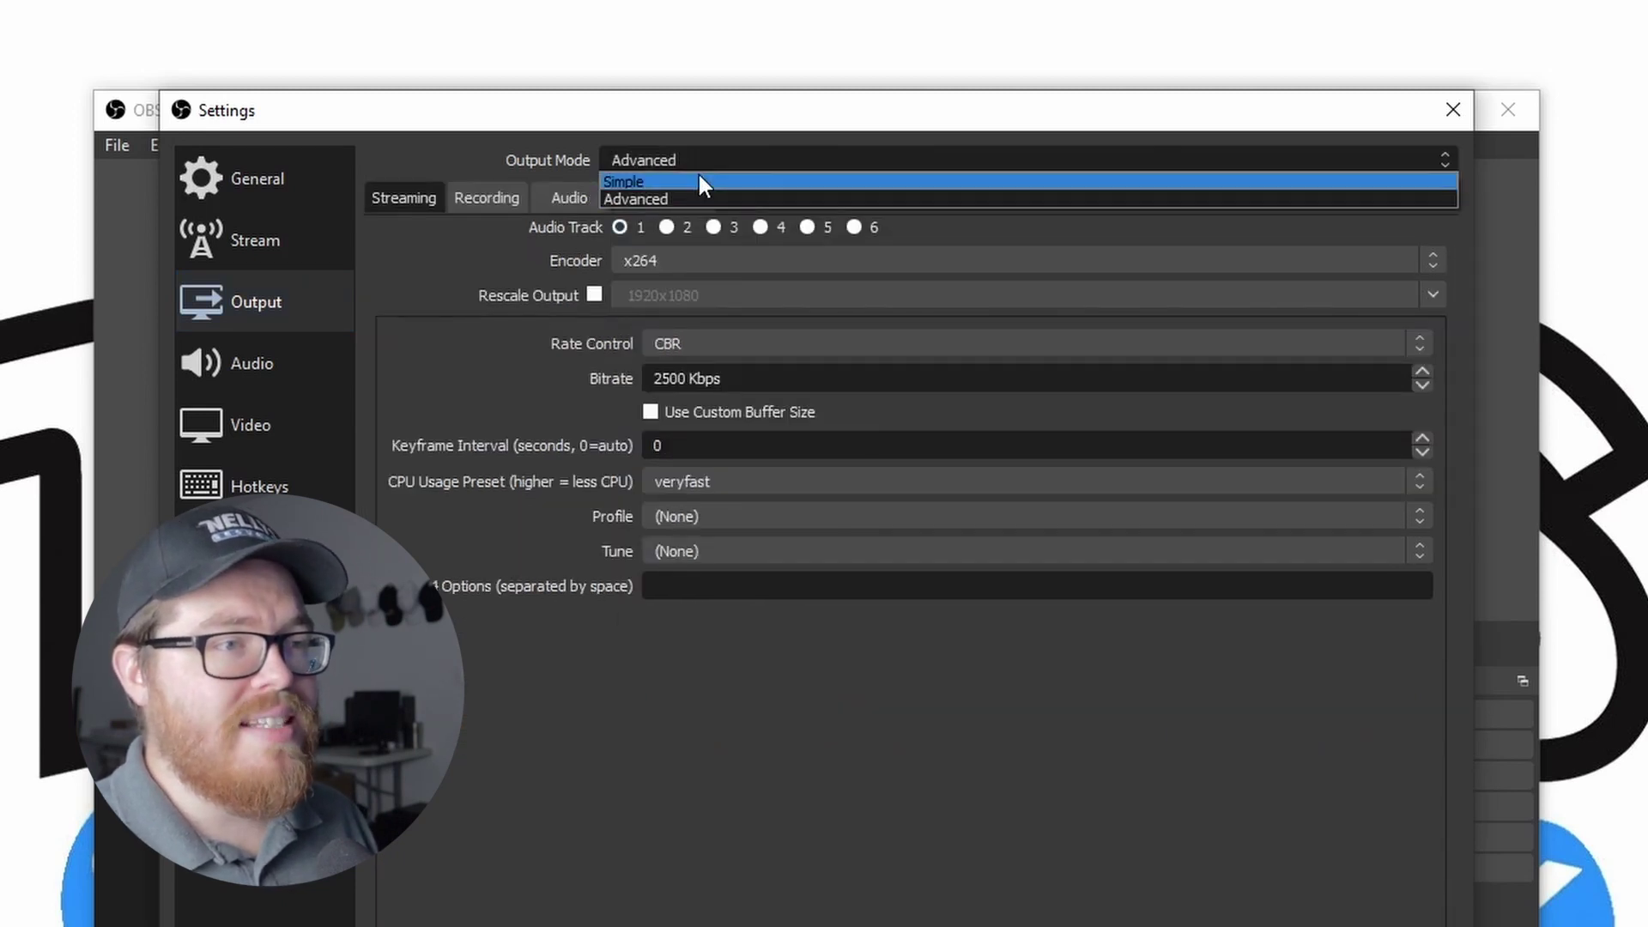
left_click(698, 182)
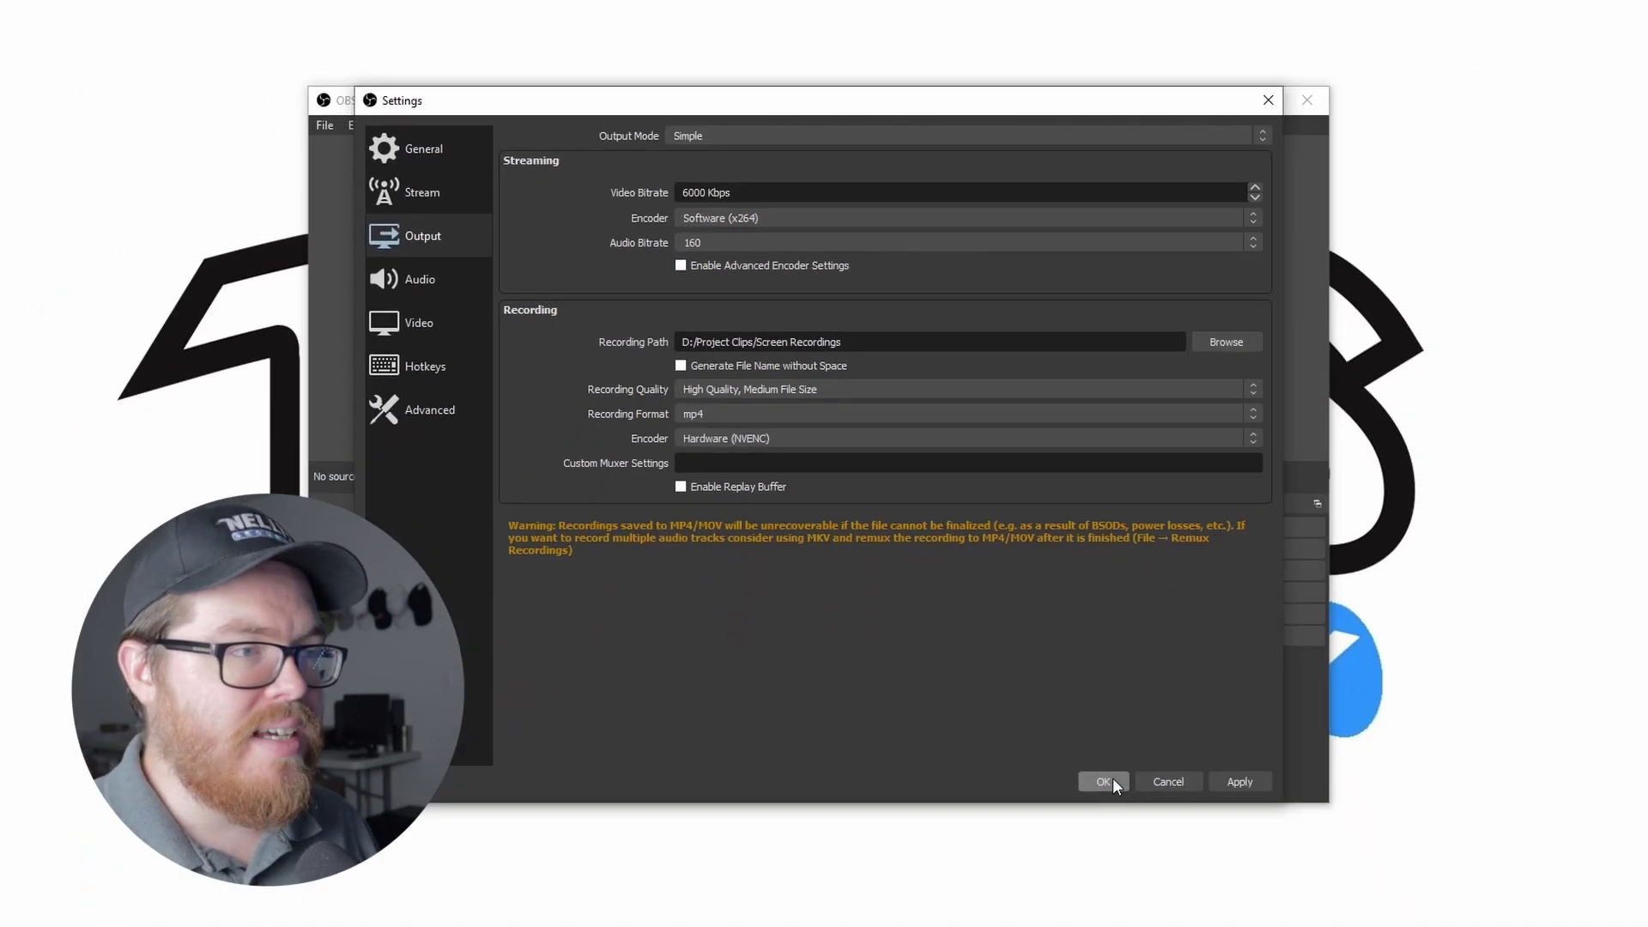
Step: Confirm the settings with OK and return to the empty main window
left_click(1086, 716)
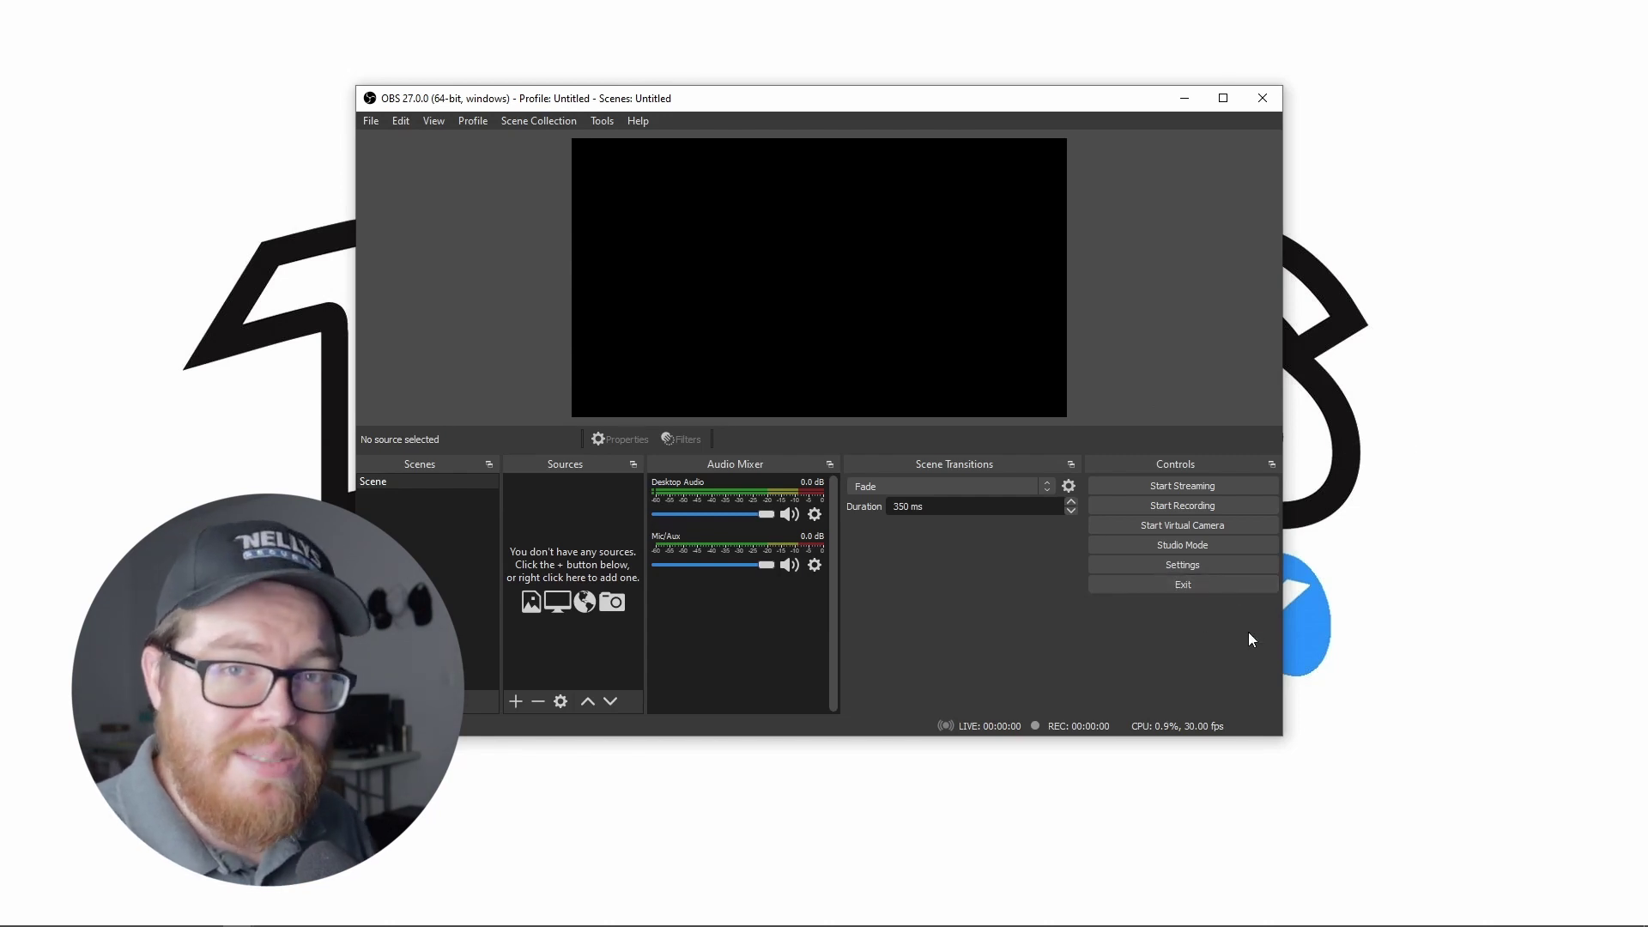
Step: Add a Media Source named 'IP Security Camera' to the scene
left_click(516, 702)
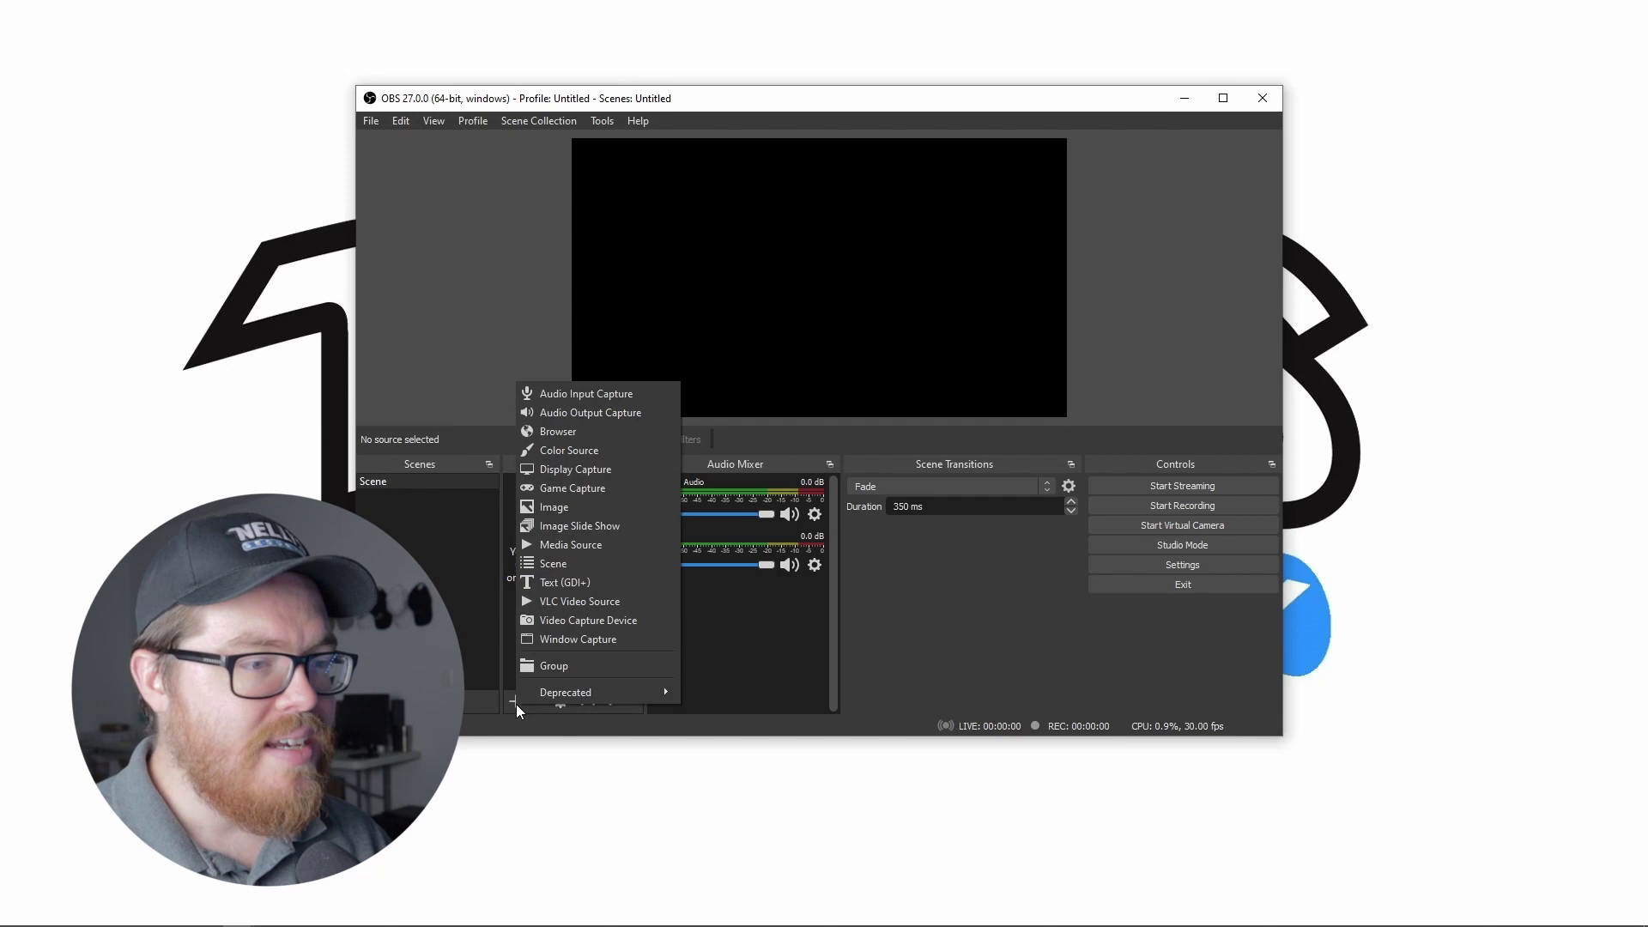
left_click(603, 544)
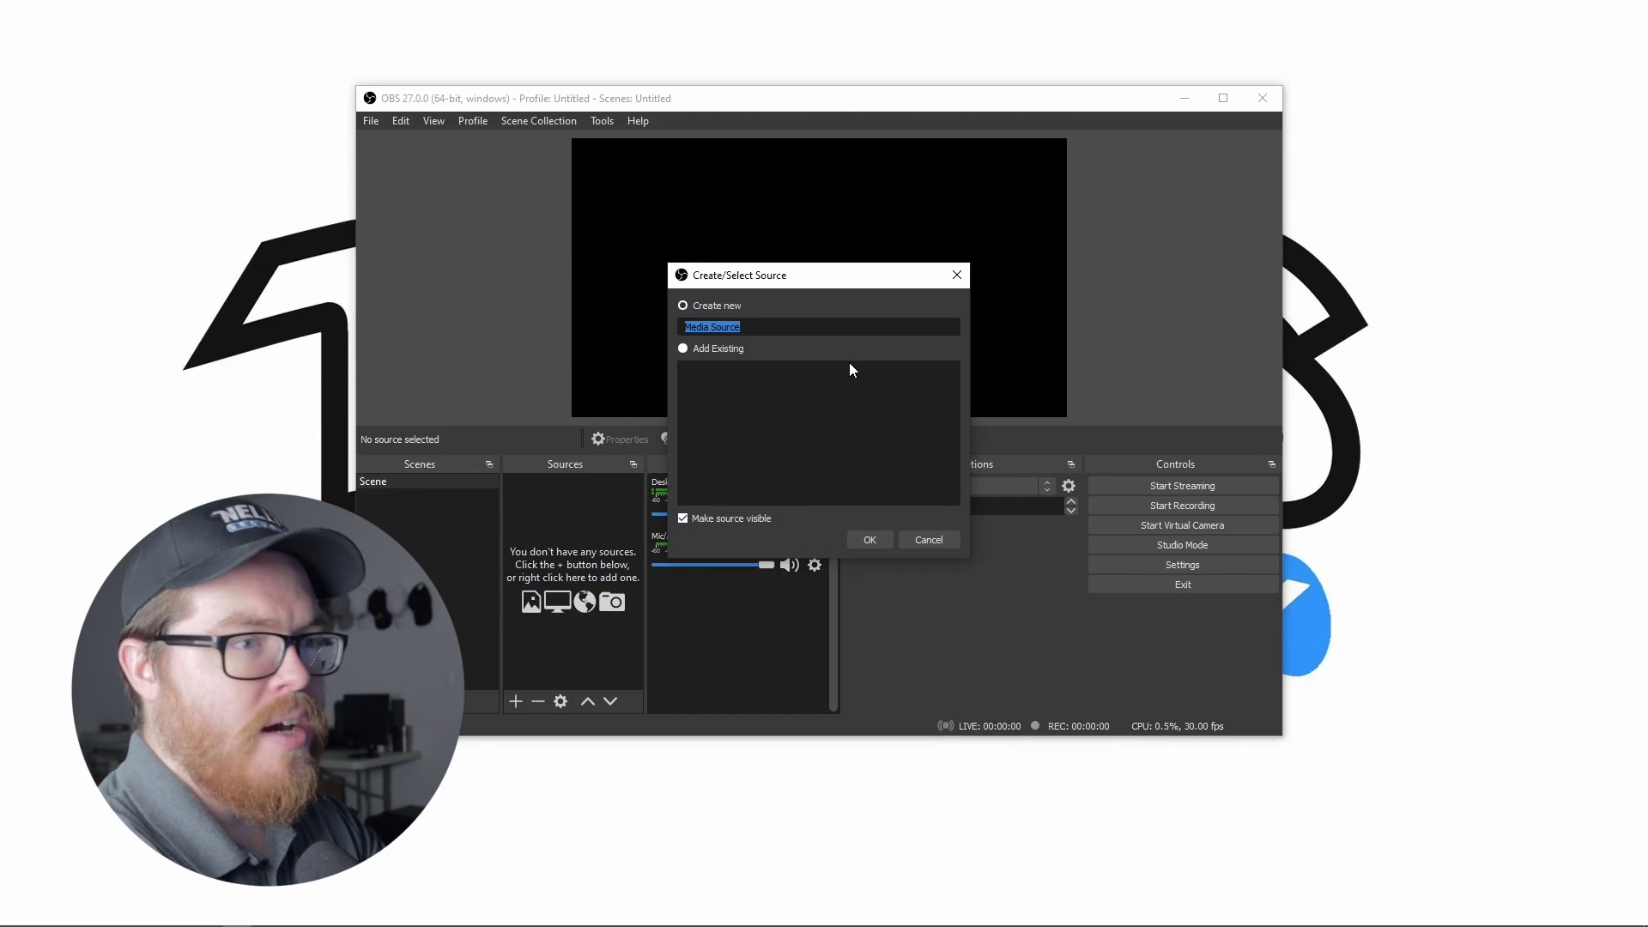
type("IP Se")
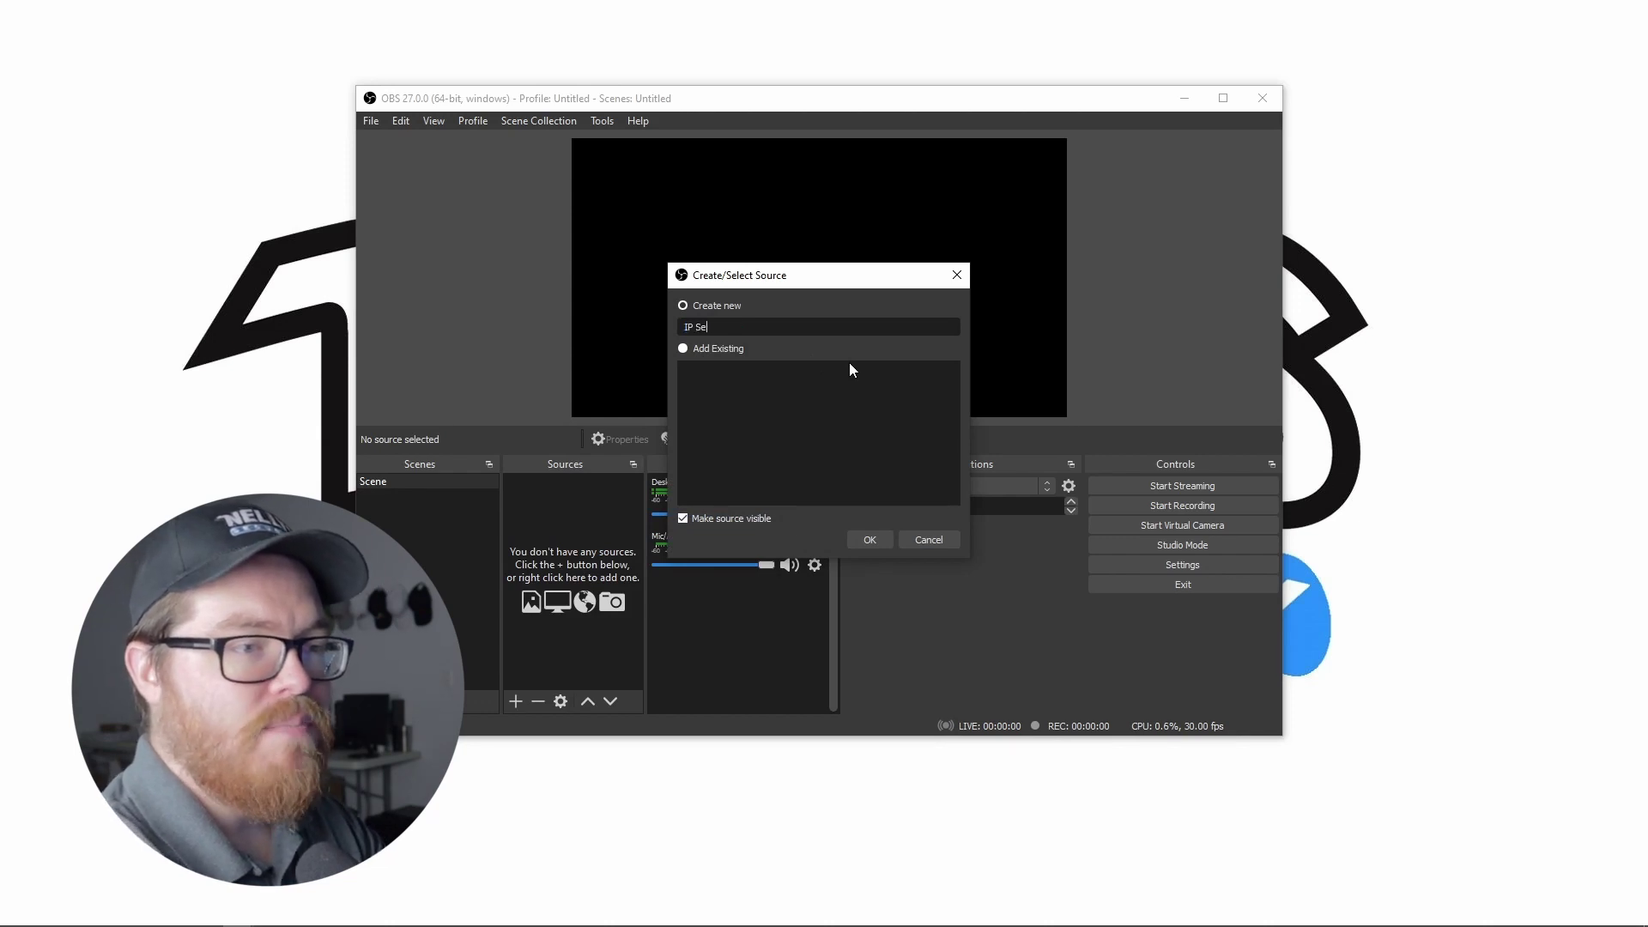
type("curity Camera")
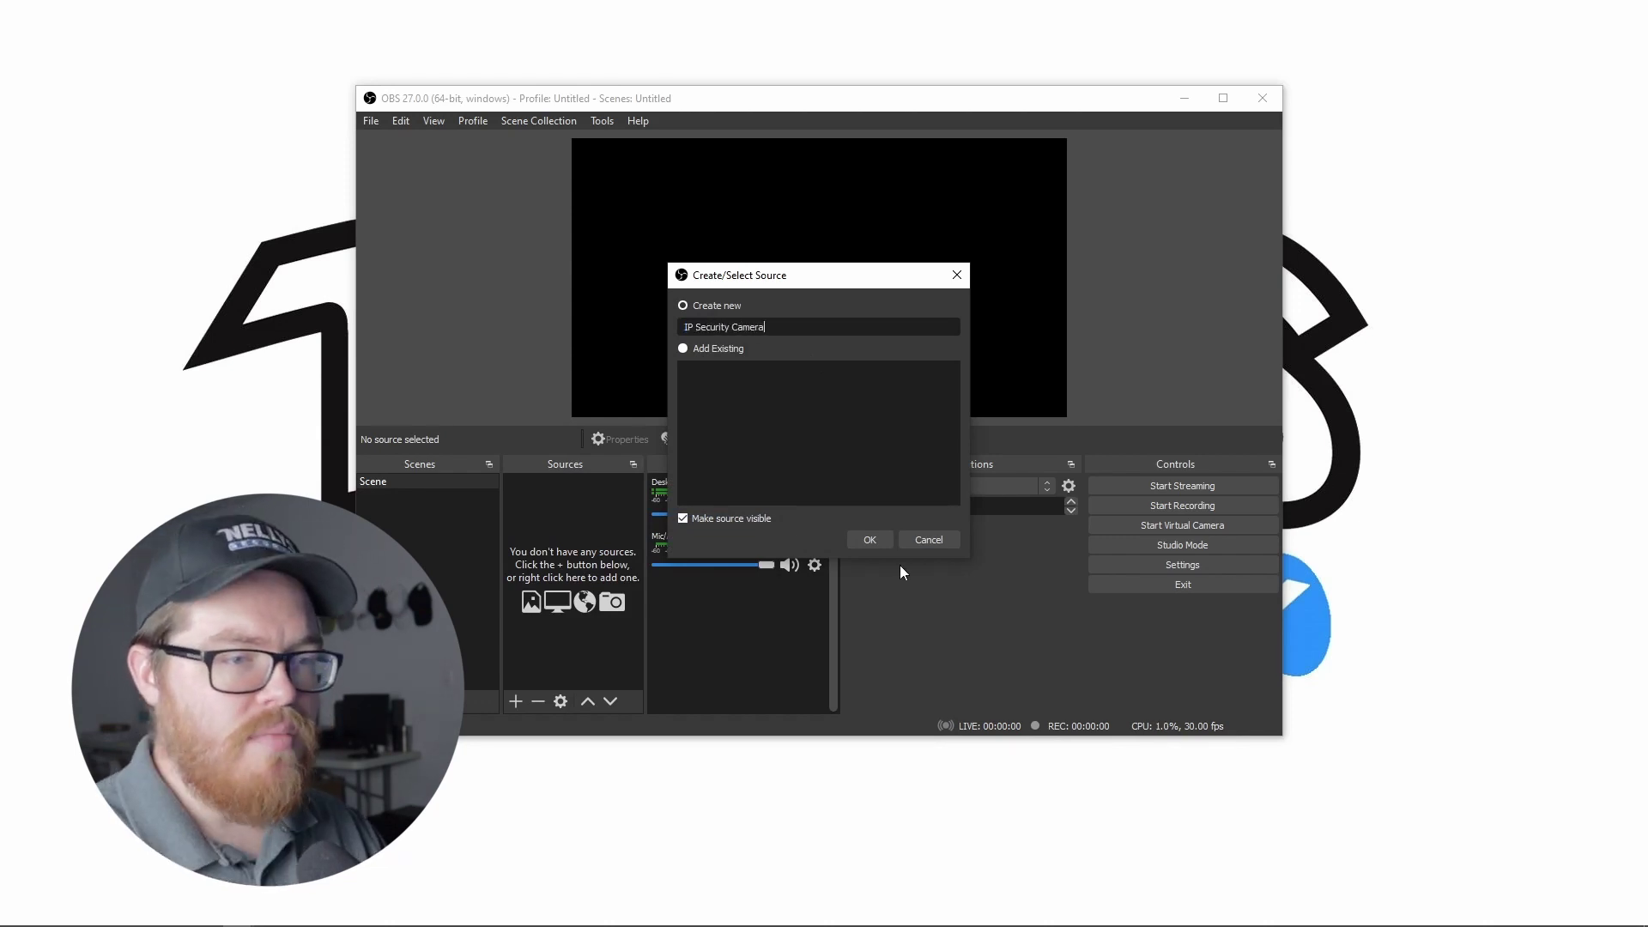
left_click(865, 541)
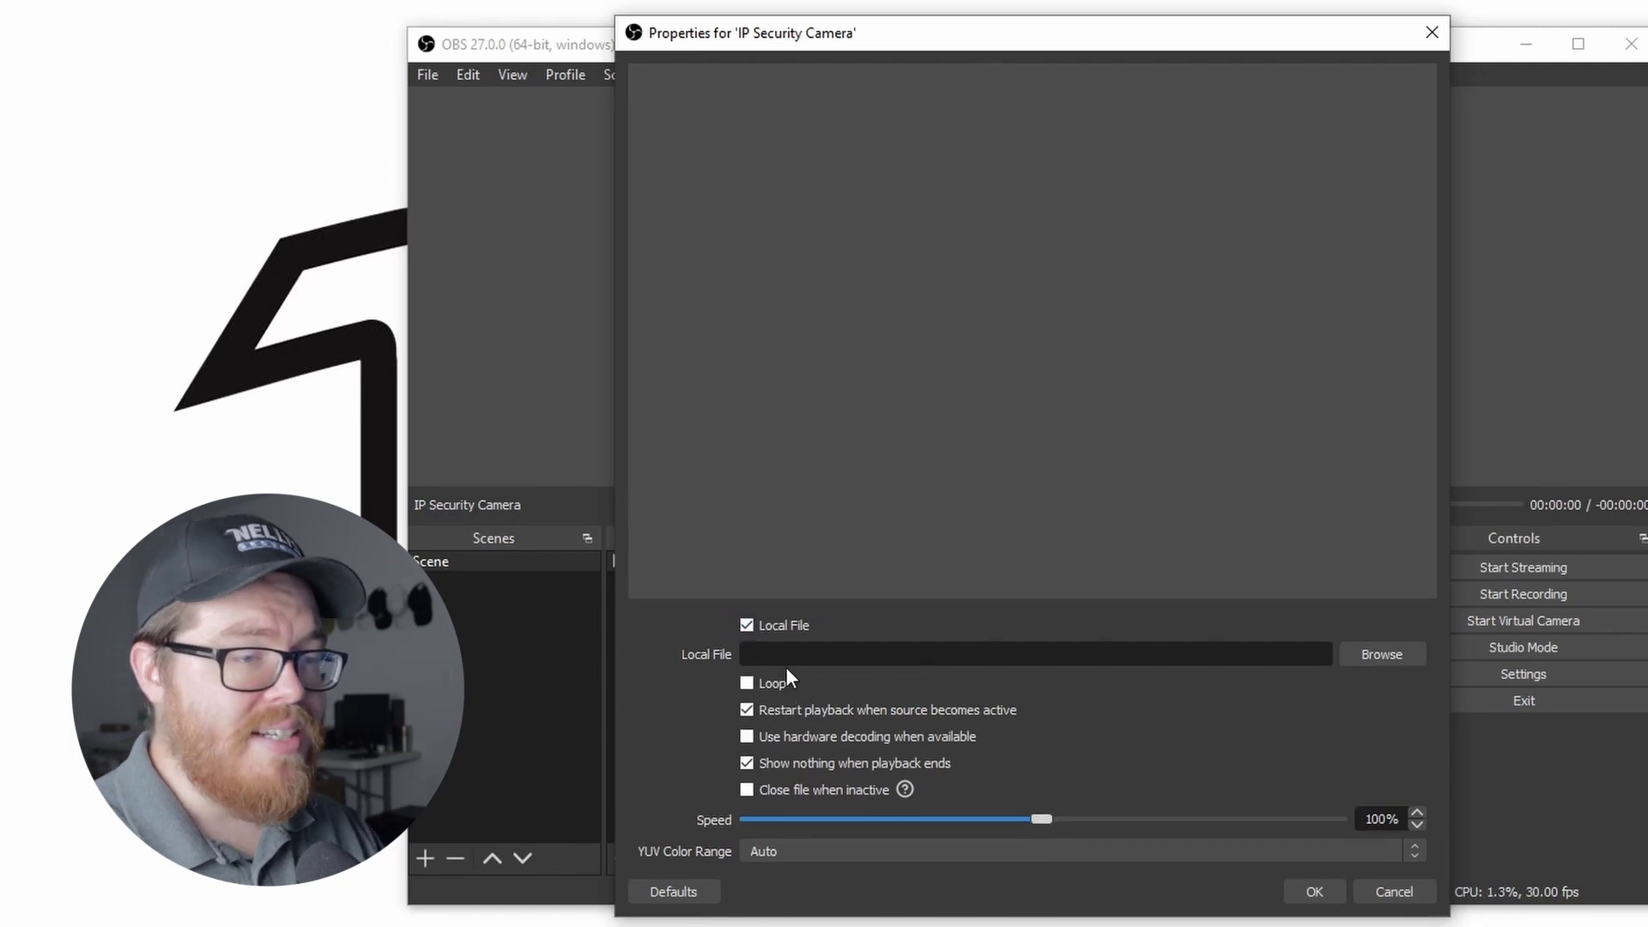
Step: Uncheck Local File, raise Network Buffering to 7 MB, and lower Reconnect Delay to 1 s
left_click(746, 625)
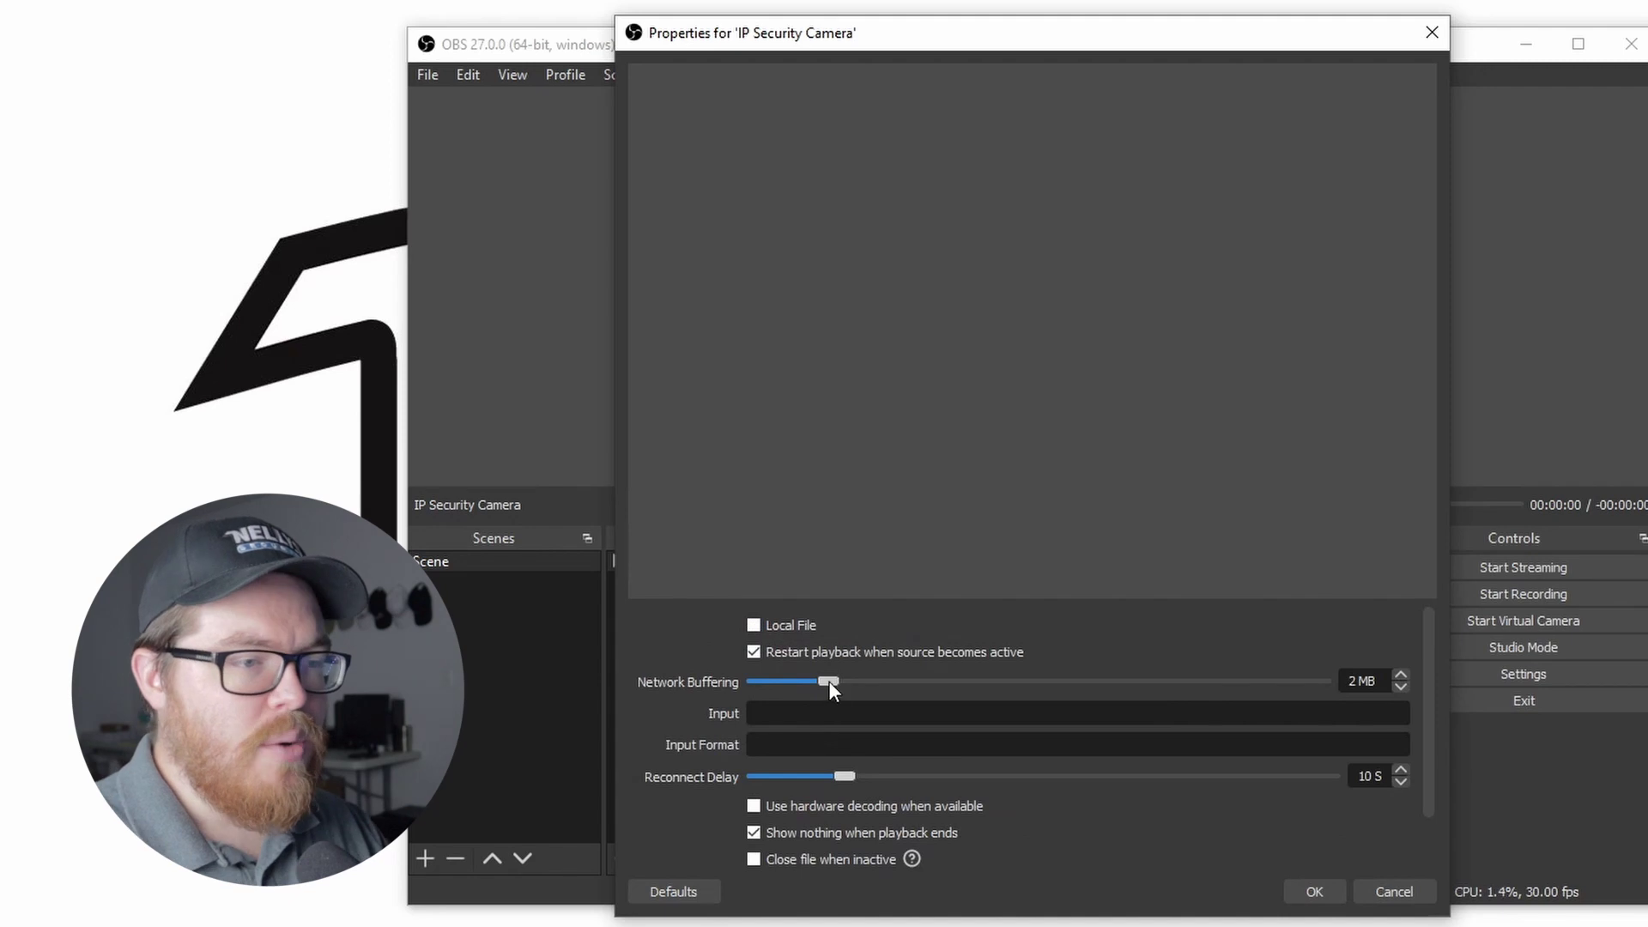
left_click_drag(886, 682, 1003, 683)
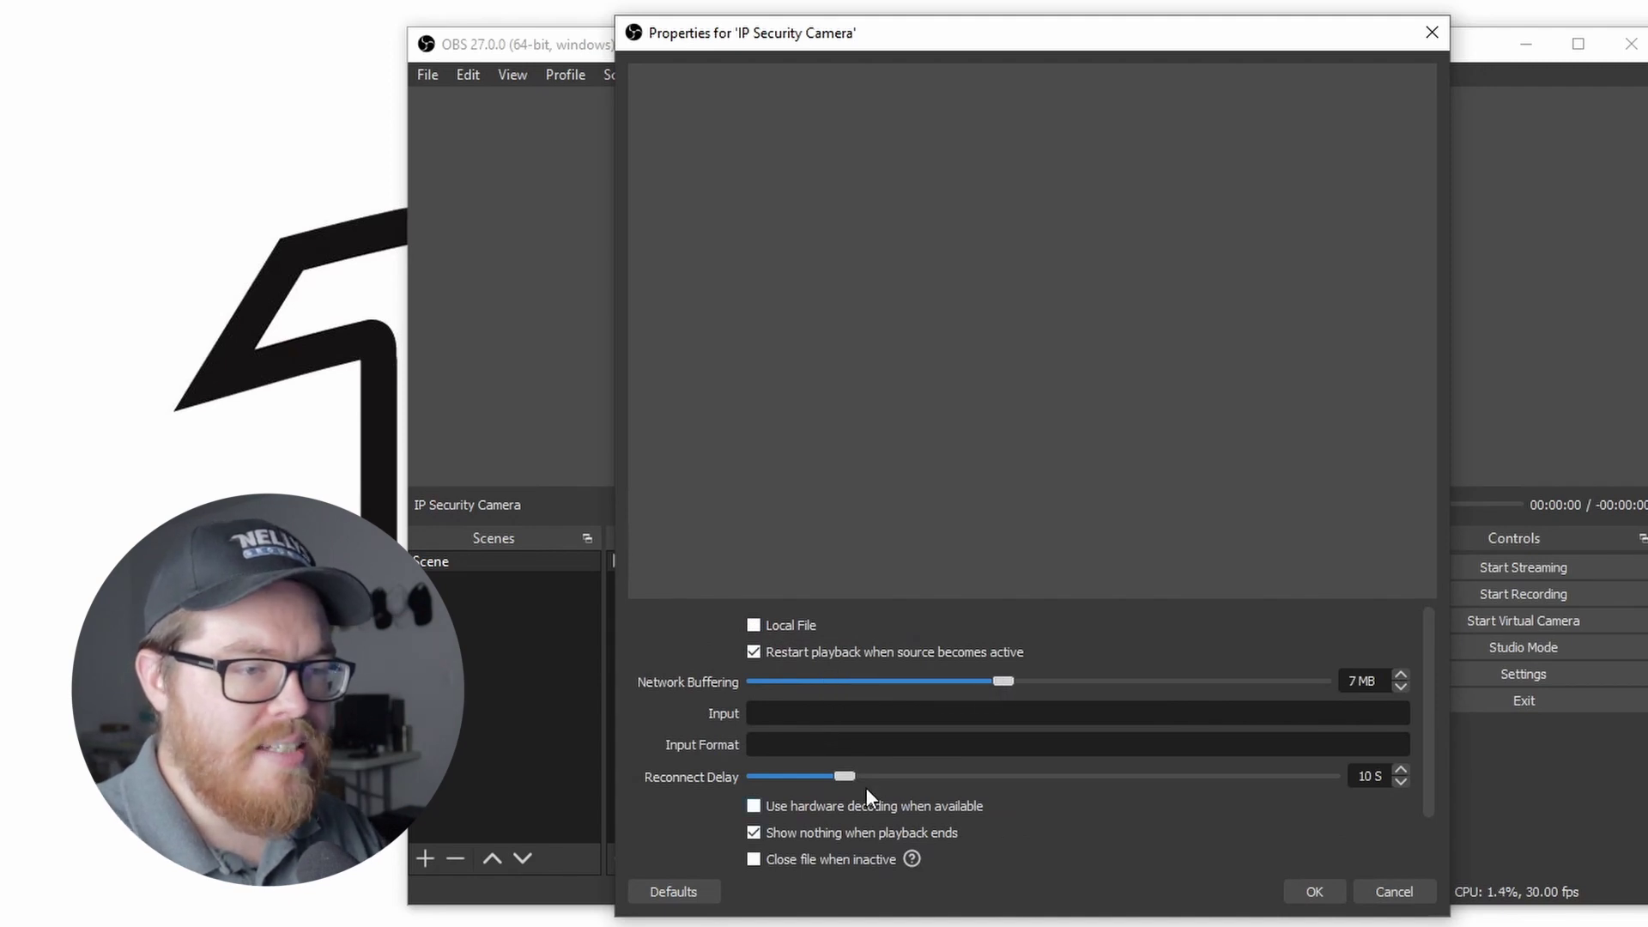
left_click_drag(847, 777, 781, 777)
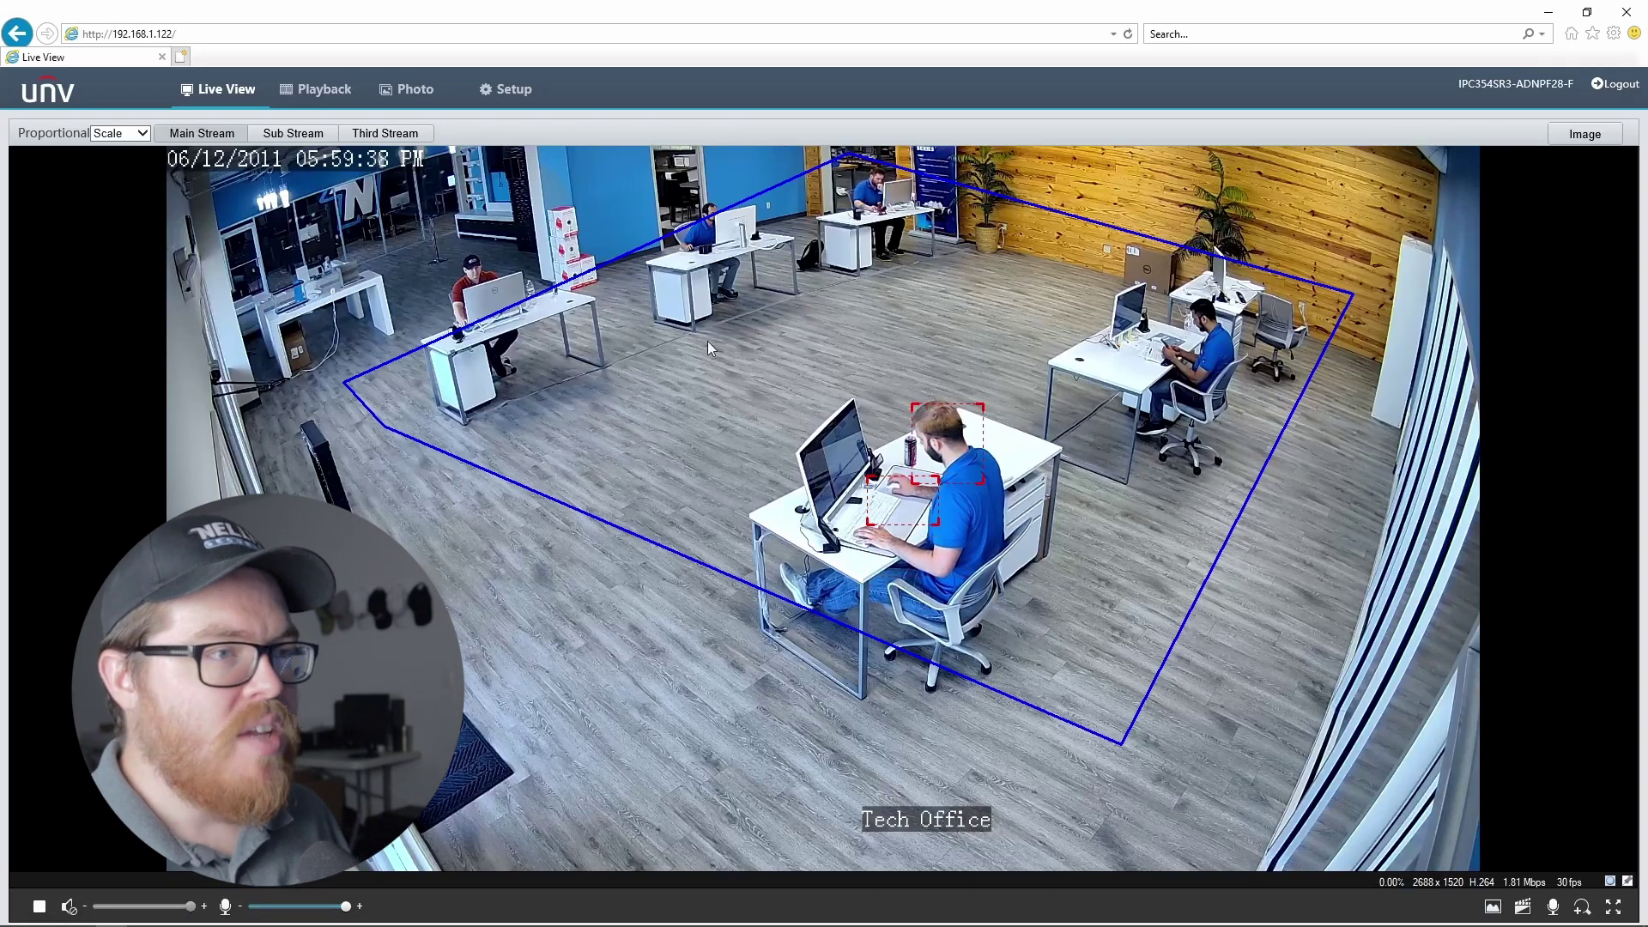
Step: Go to Setup > Network > Port in the camera's web interface
left_click(514, 90)
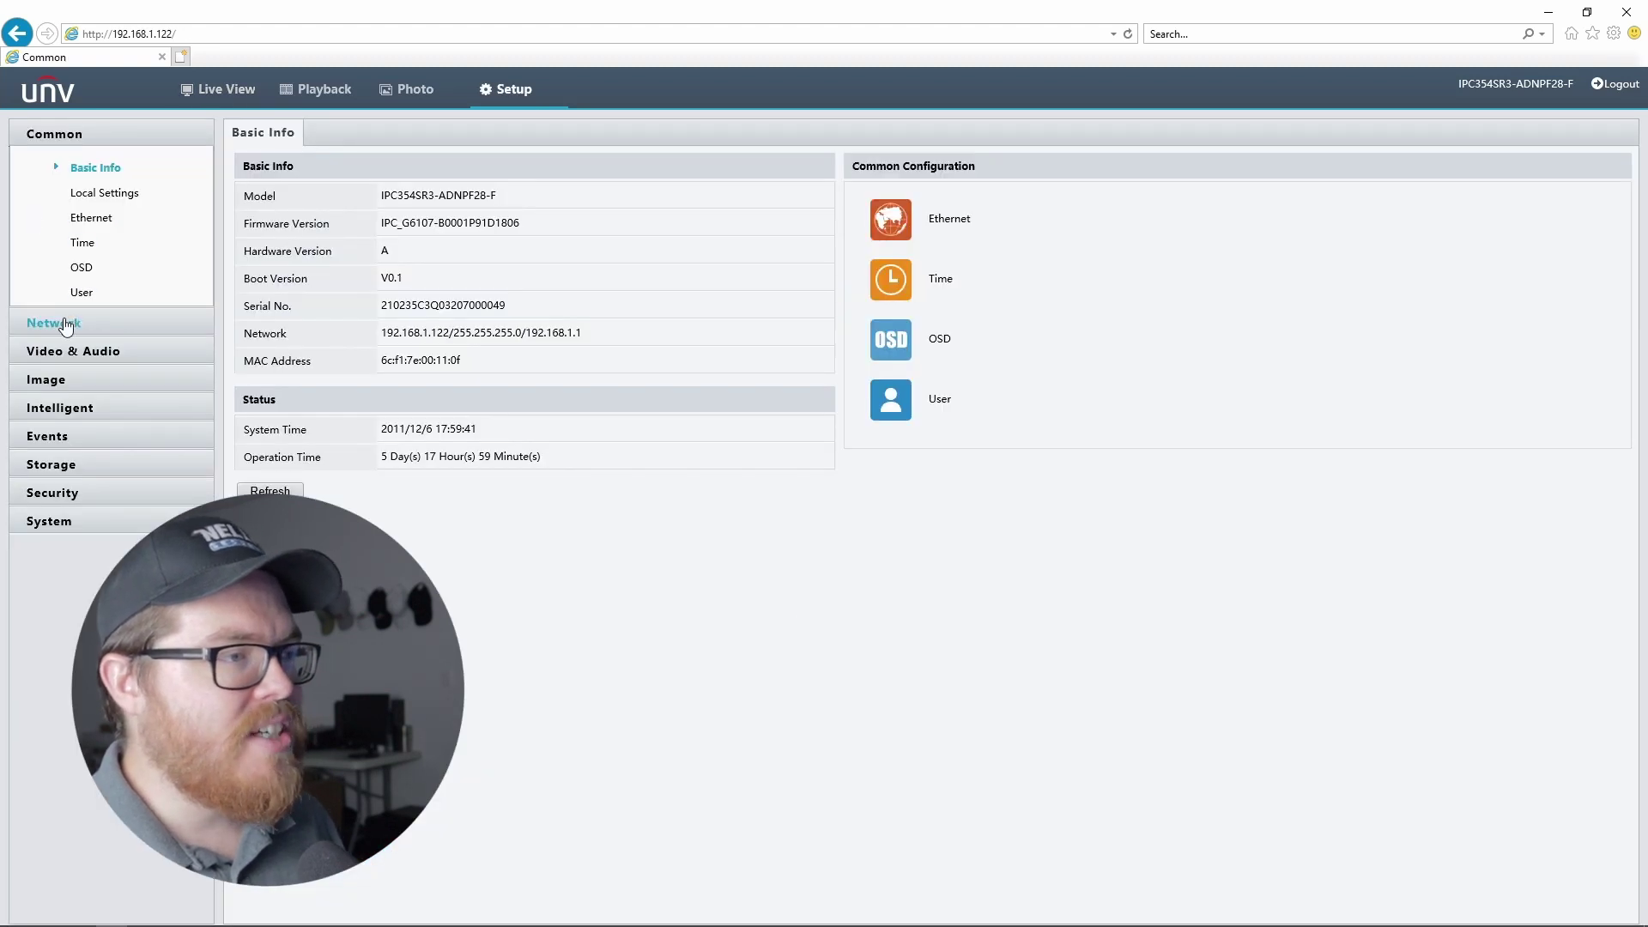
left_click(69, 331)
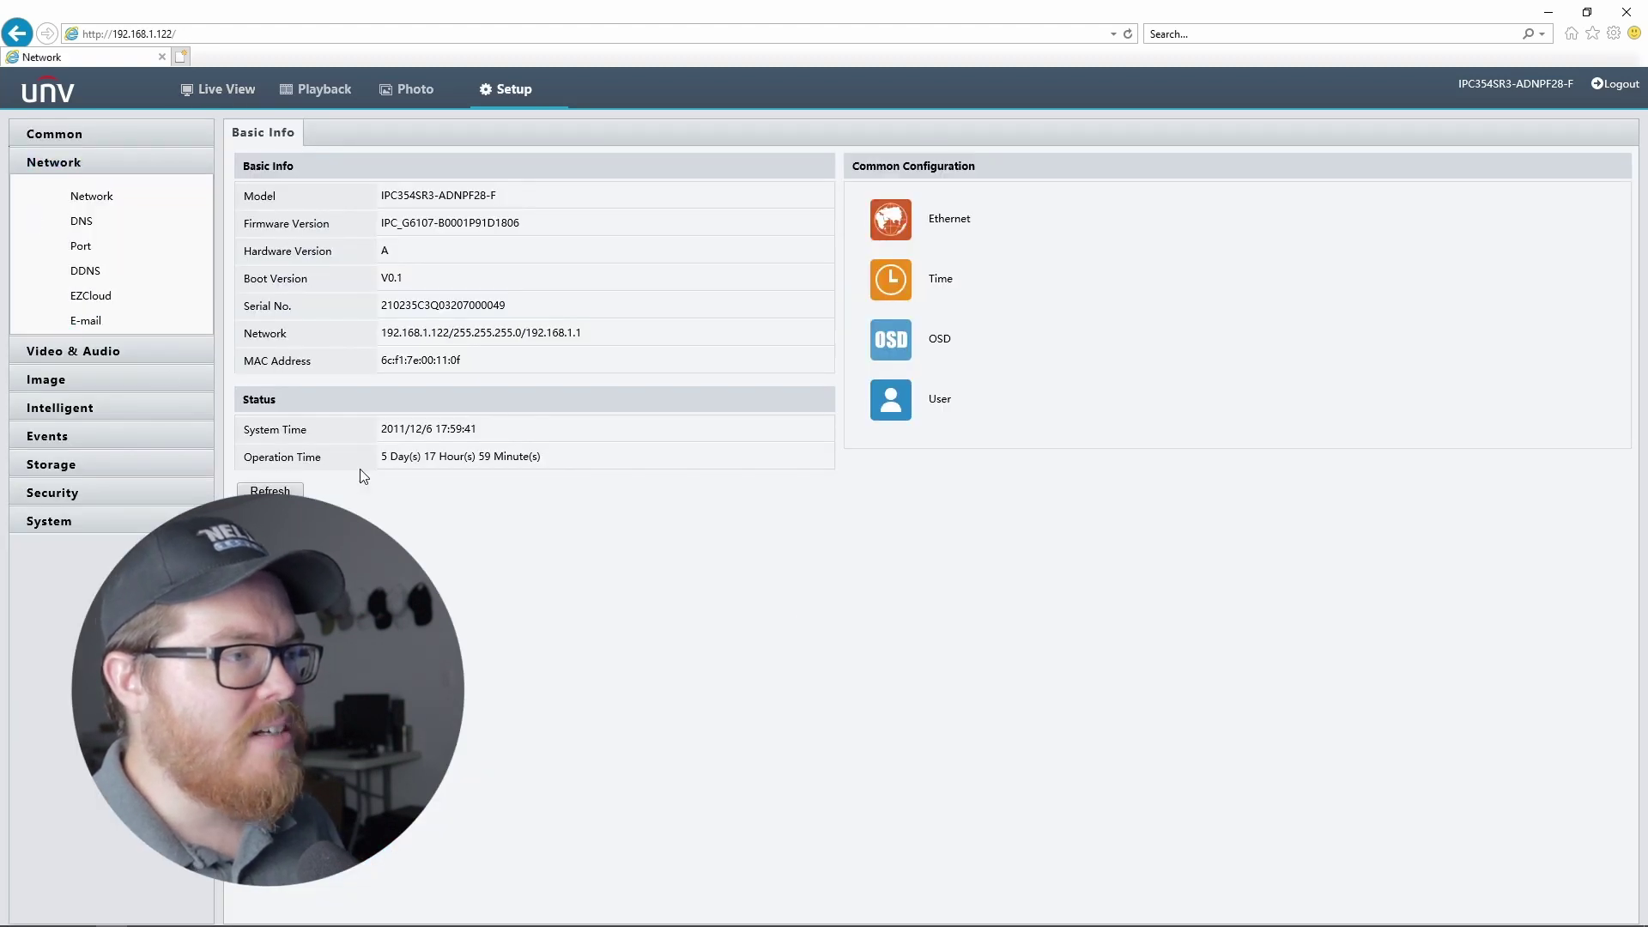
left_click(98, 246)
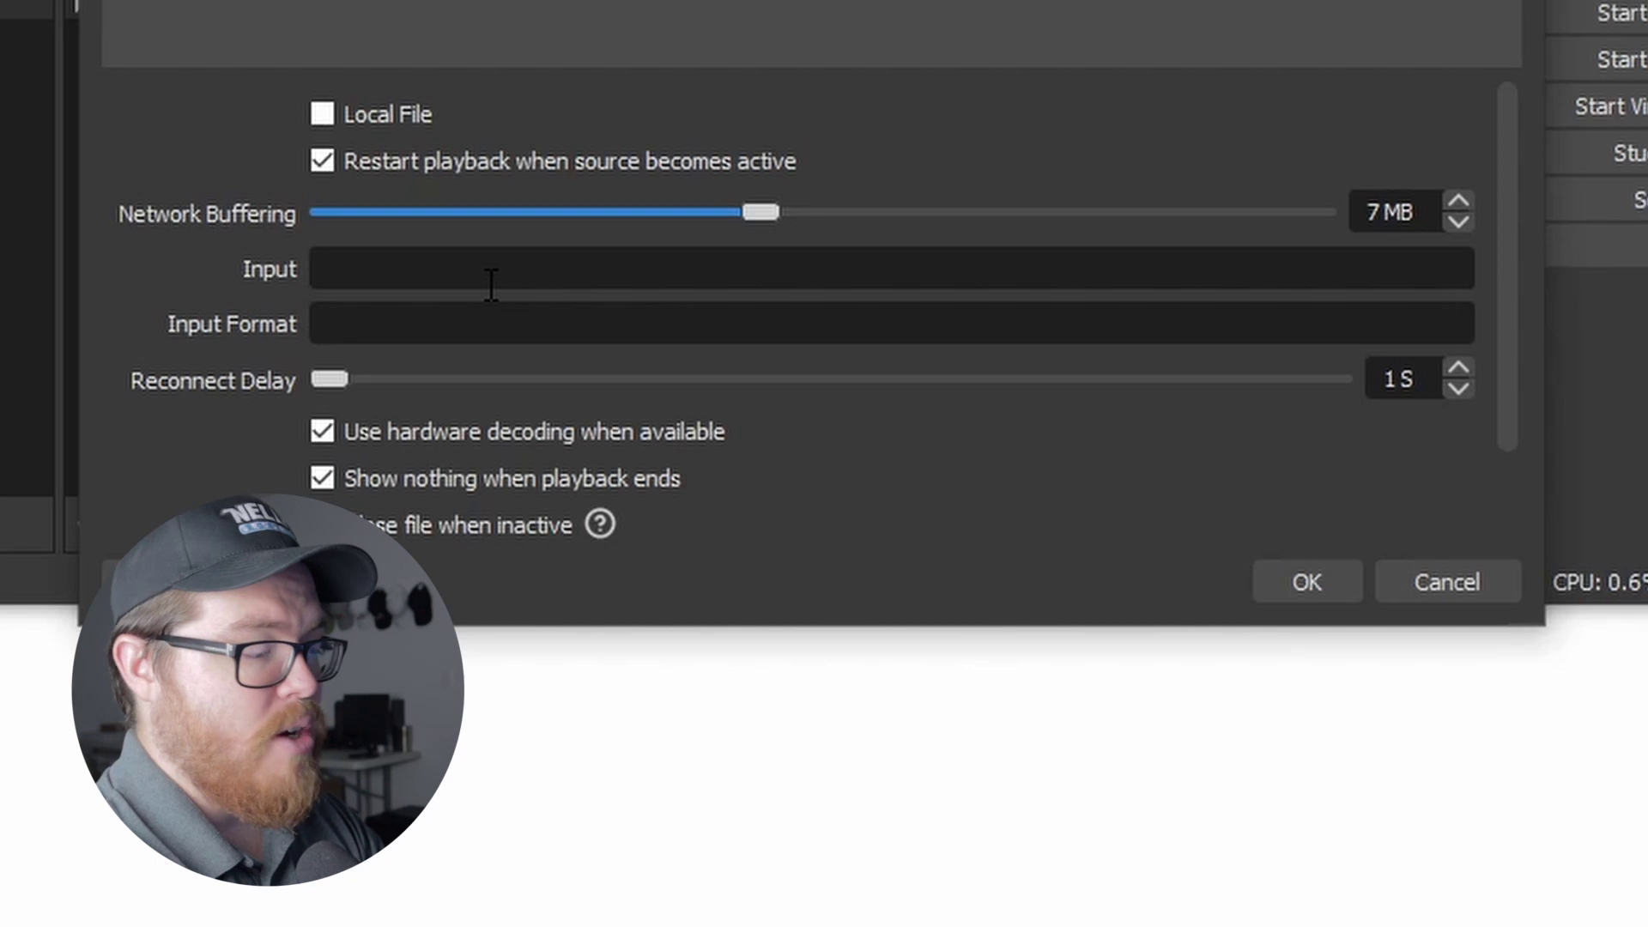
Step: Enter the rtsp:// Input address for 192.168.1.122:554 with the camera's username and password
left_click(491, 283)
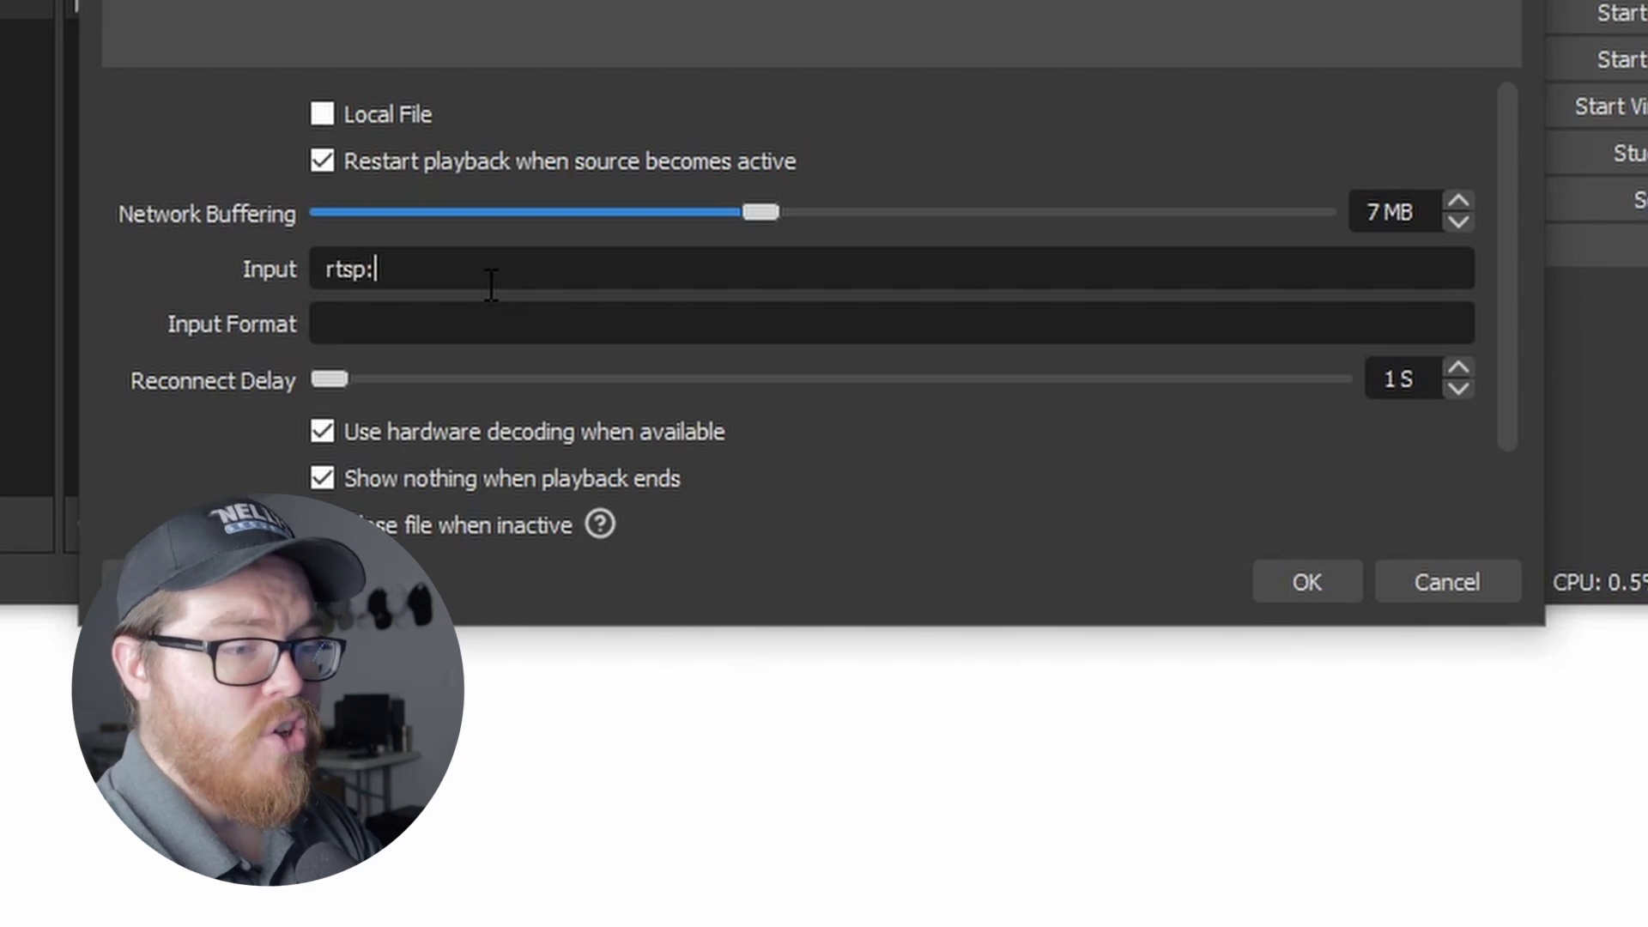
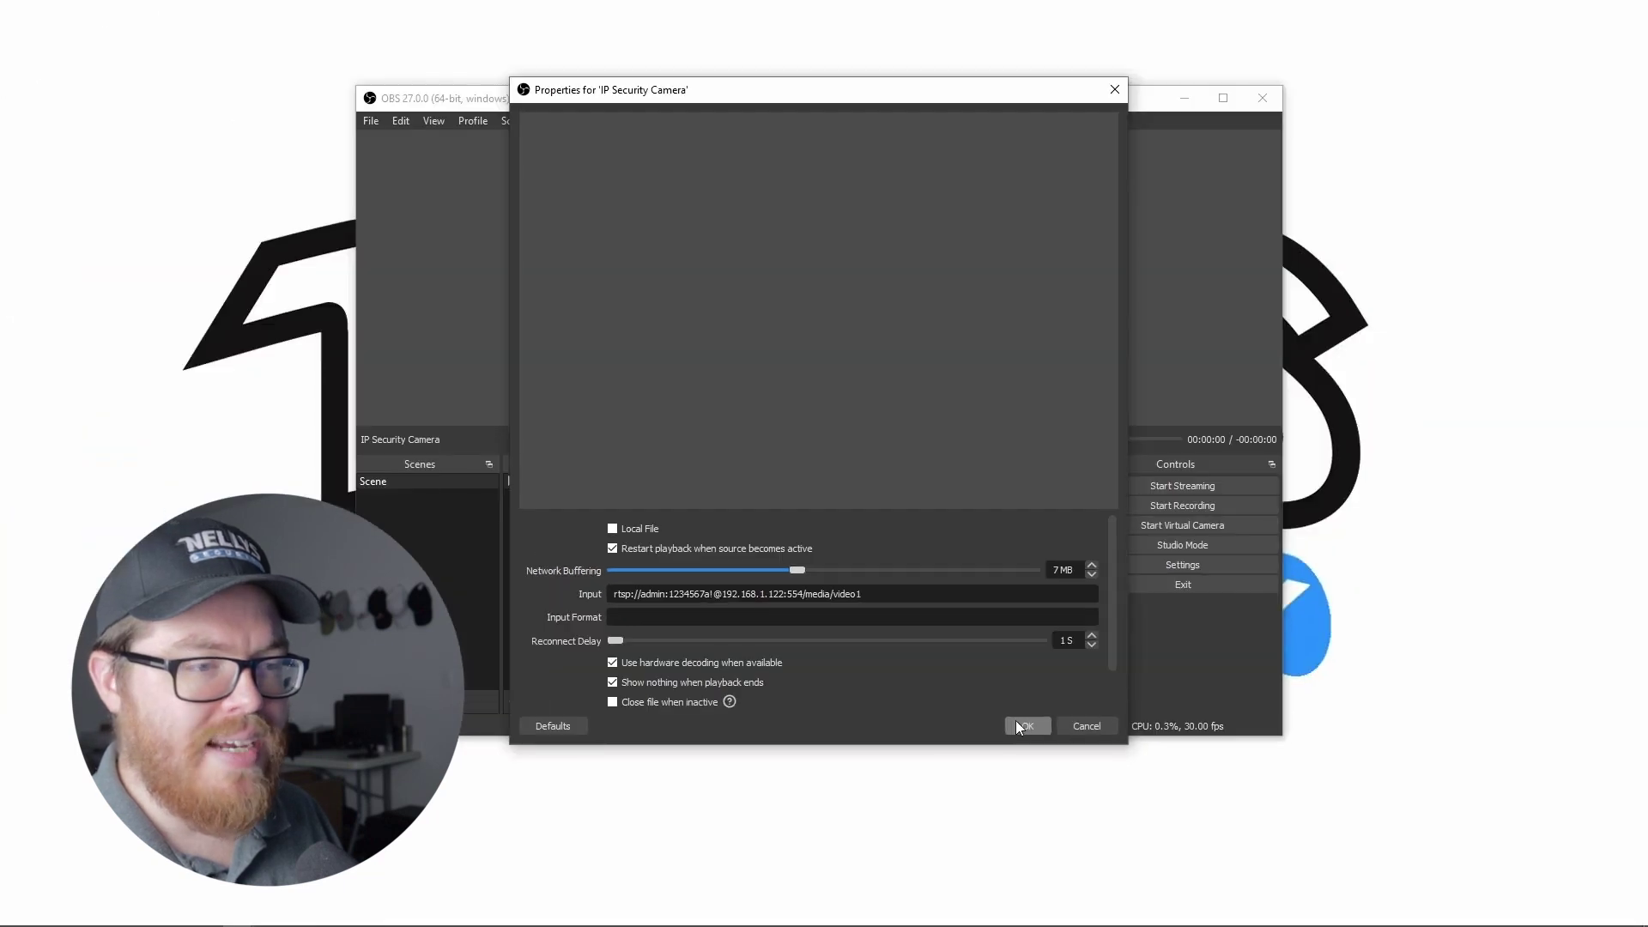
Step: Apply the stream address and narrow the IP Security Camera source's frame from the right
left_click(1022, 726)
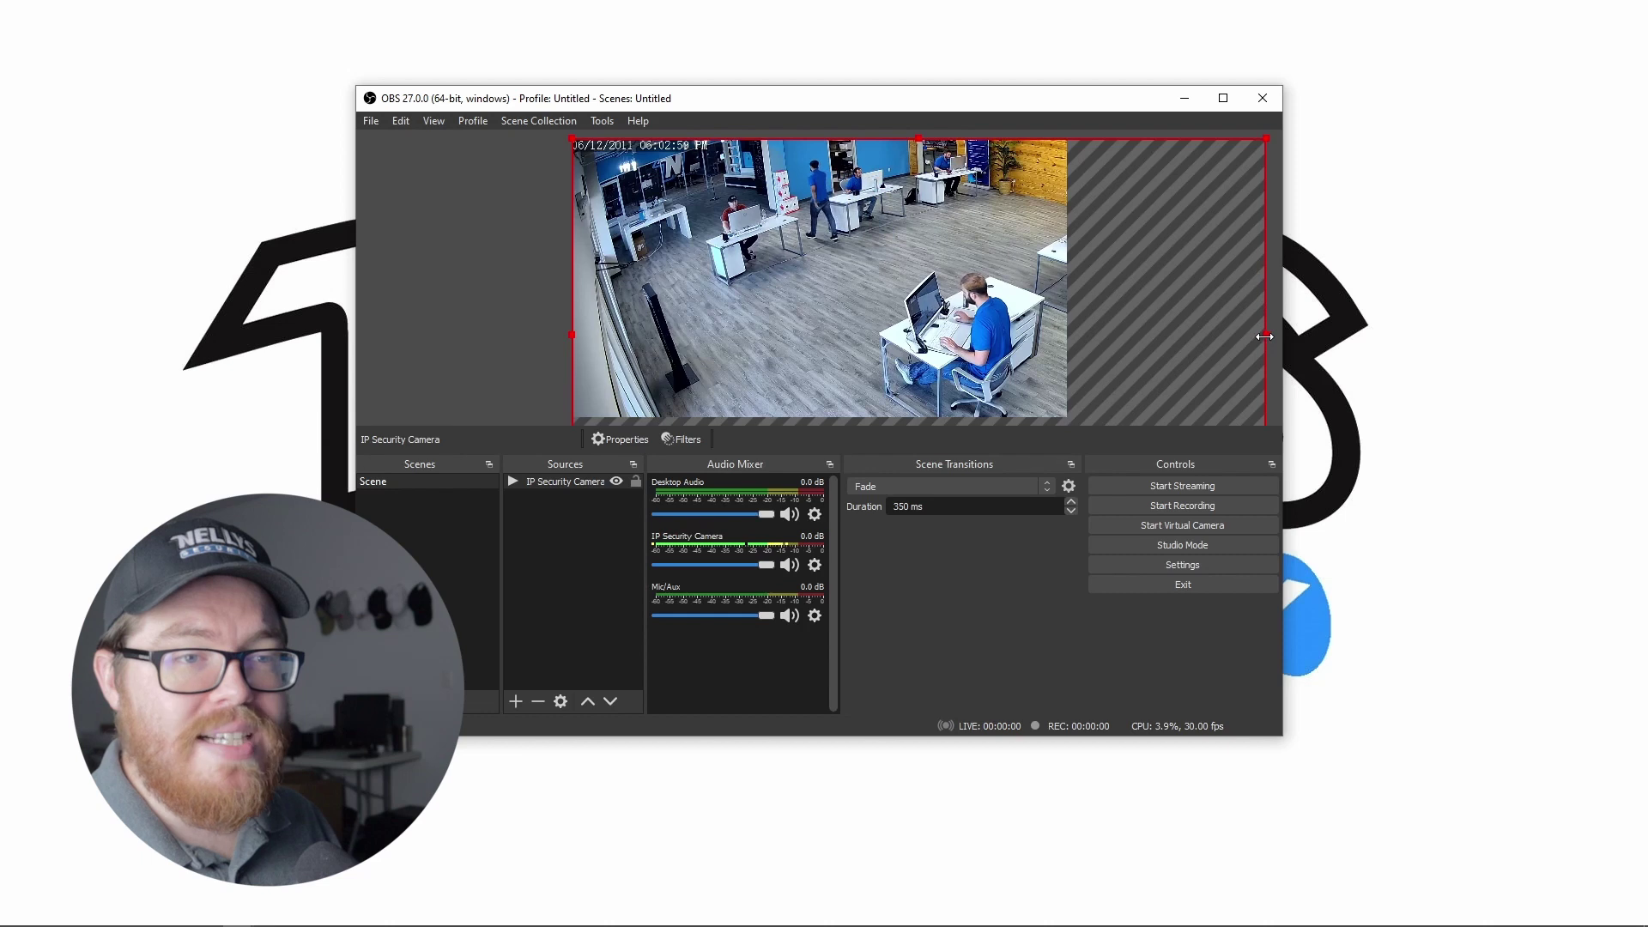
left_click_drag(1266, 334, 1068, 341)
left_click(1196, 409)
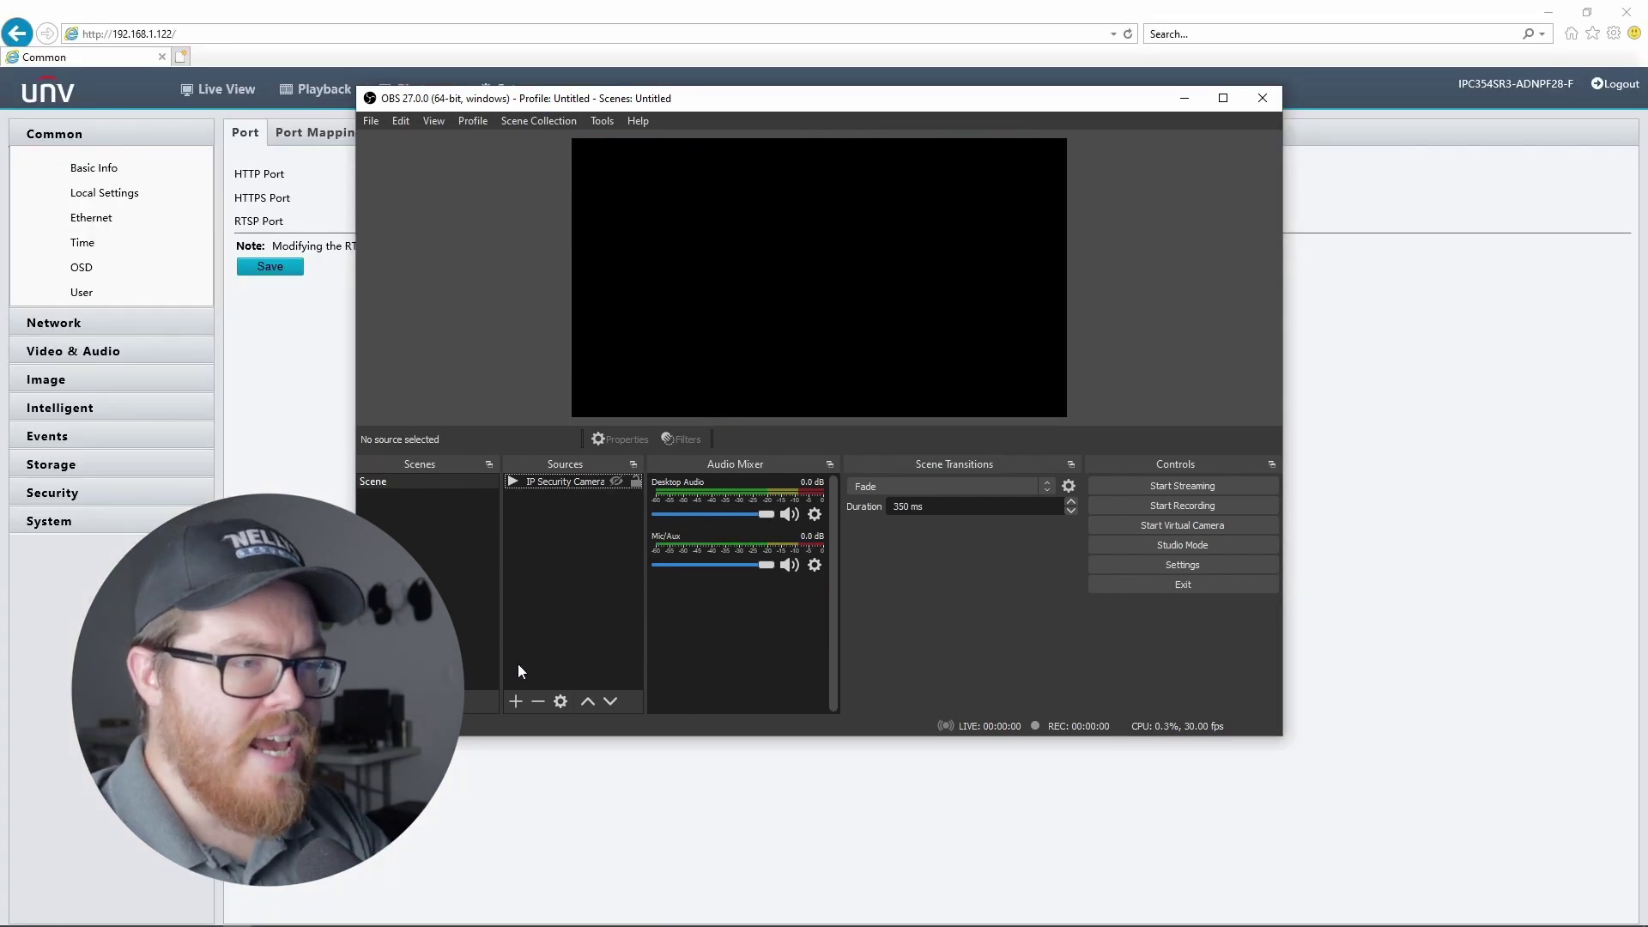
Step: Add a Display Capture source of Display 1 with cursor capture turned off, and move OBS aside
left_click(520, 699)
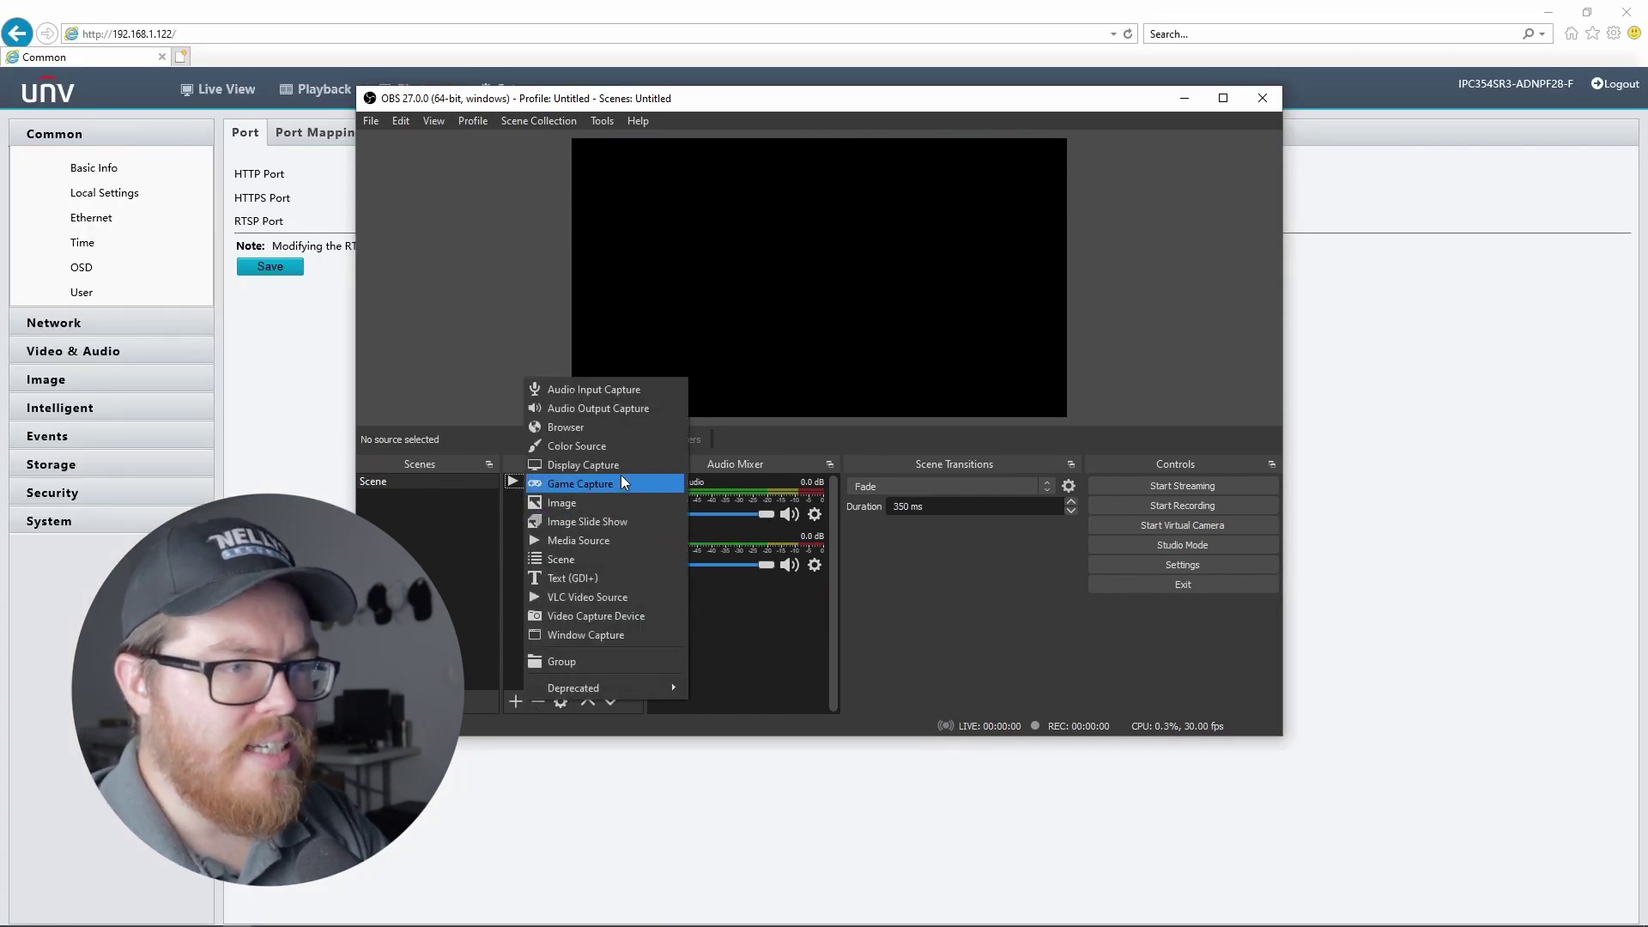
left_click(622, 468)
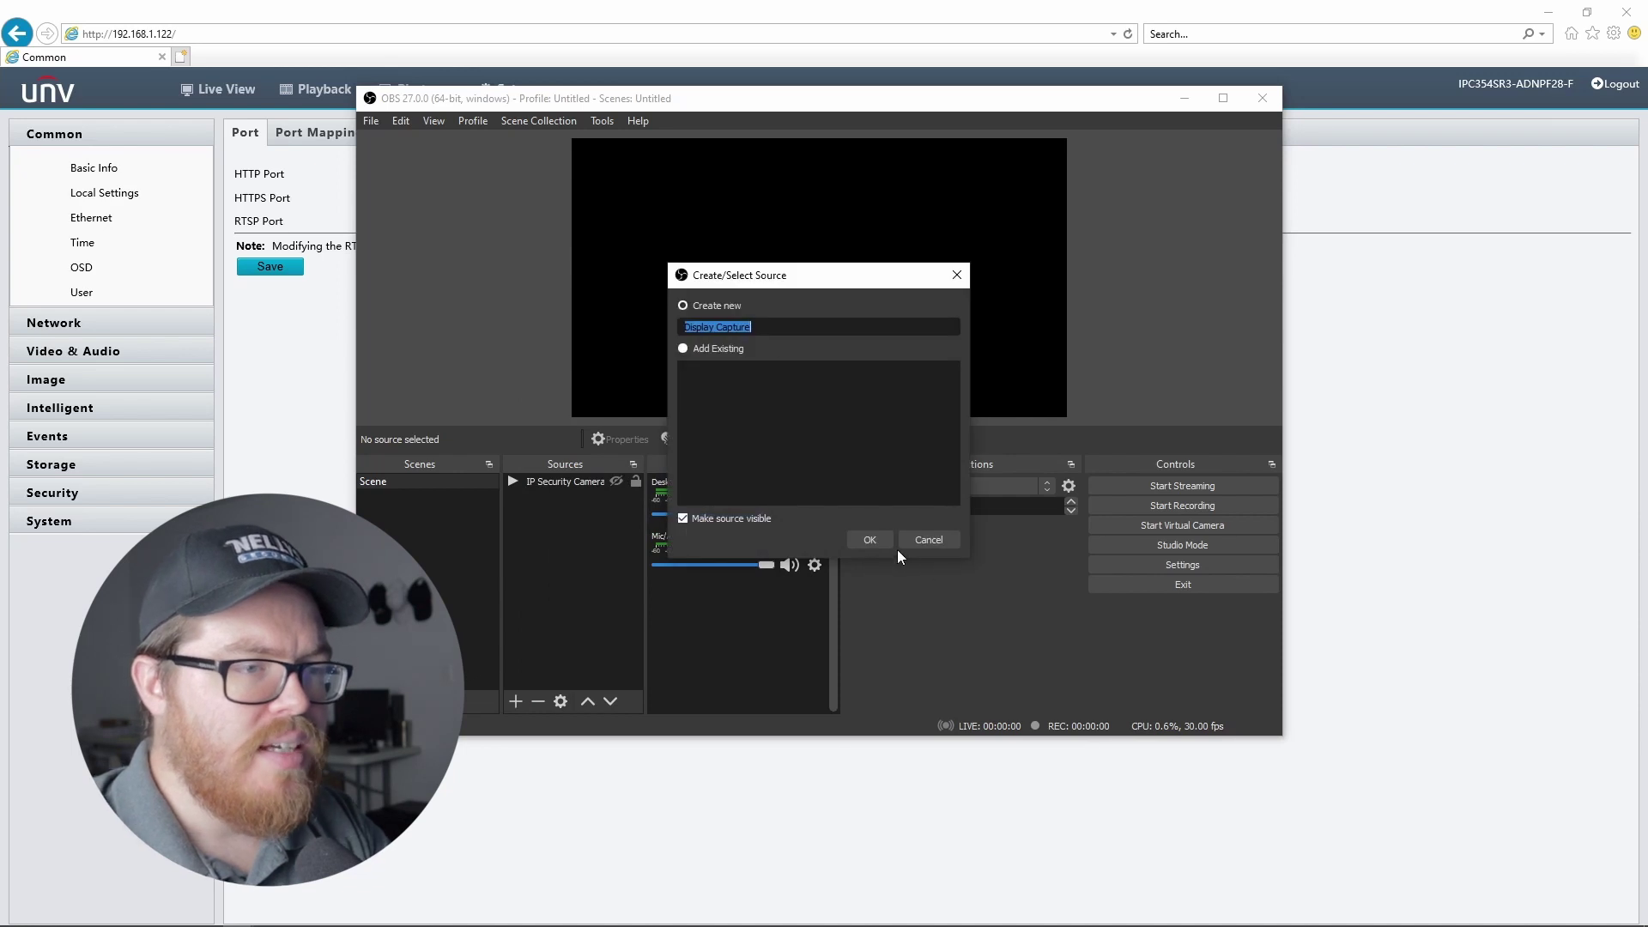
left_click(877, 540)
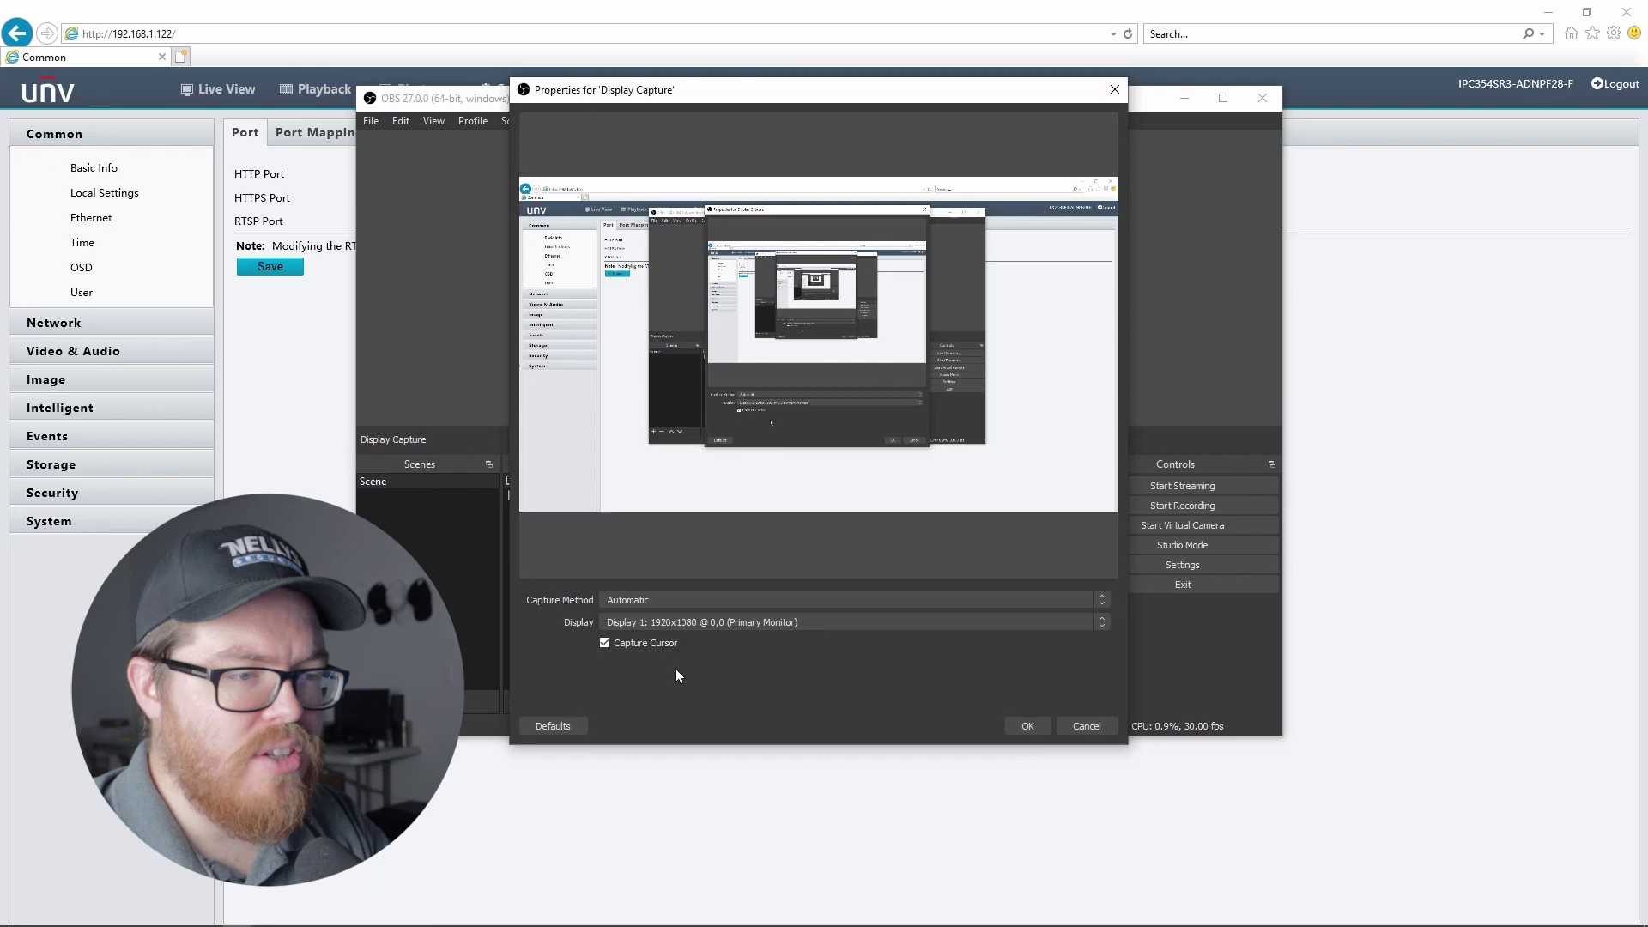
left_click(606, 643)
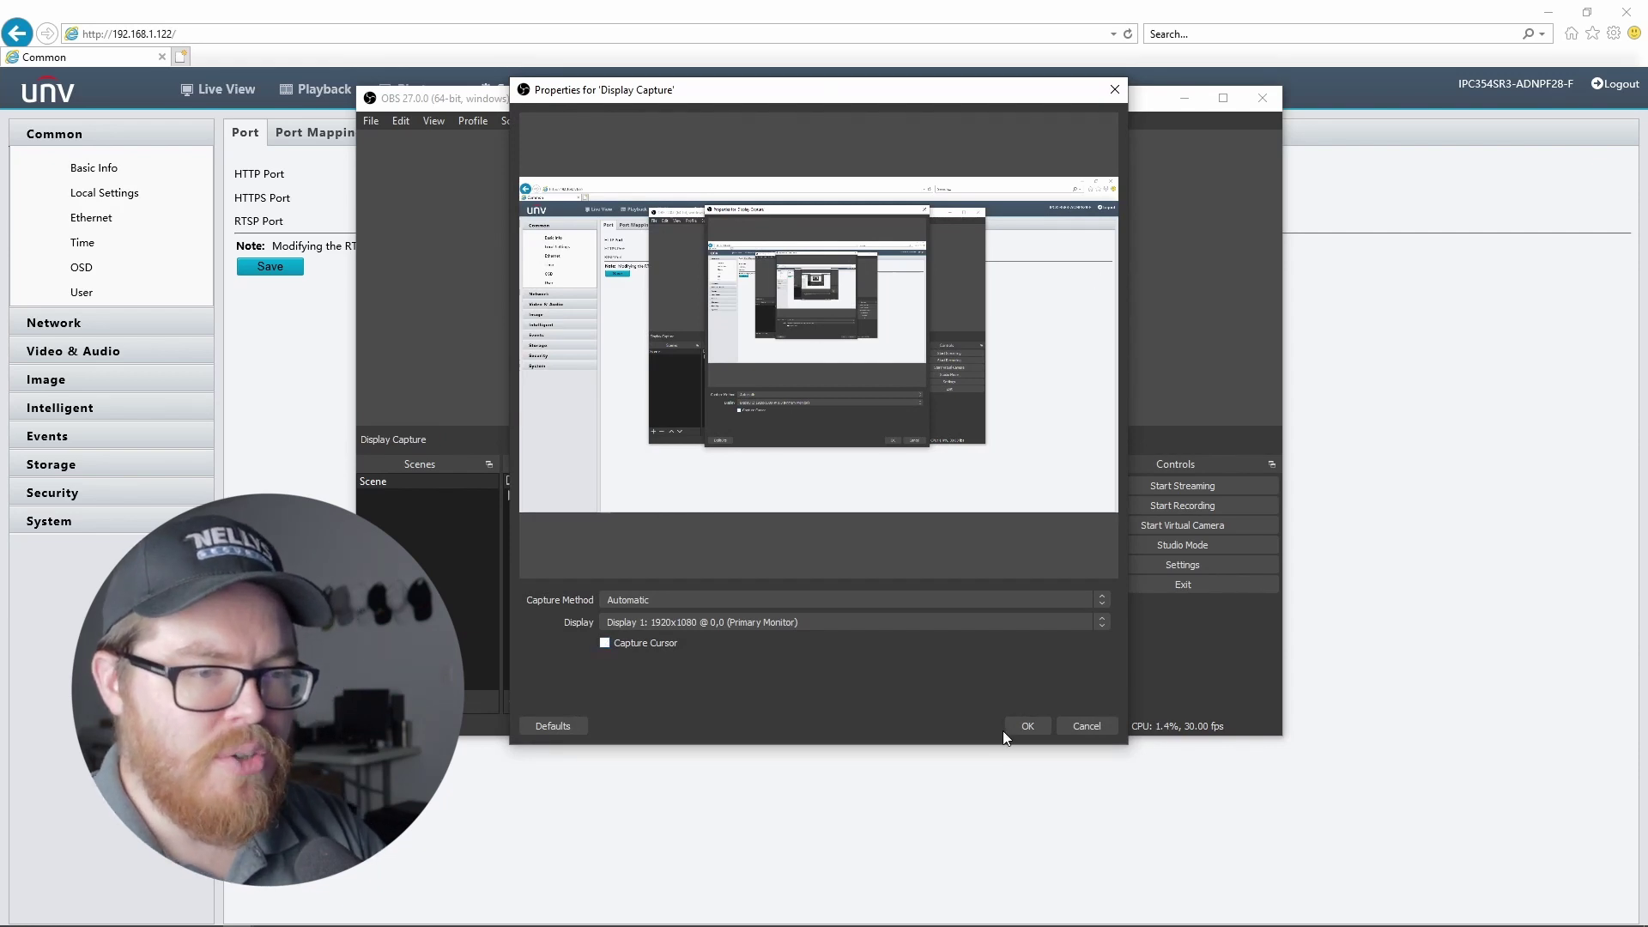
left_click(1027, 726)
left_click_drag(965, 110, 1028, 153)
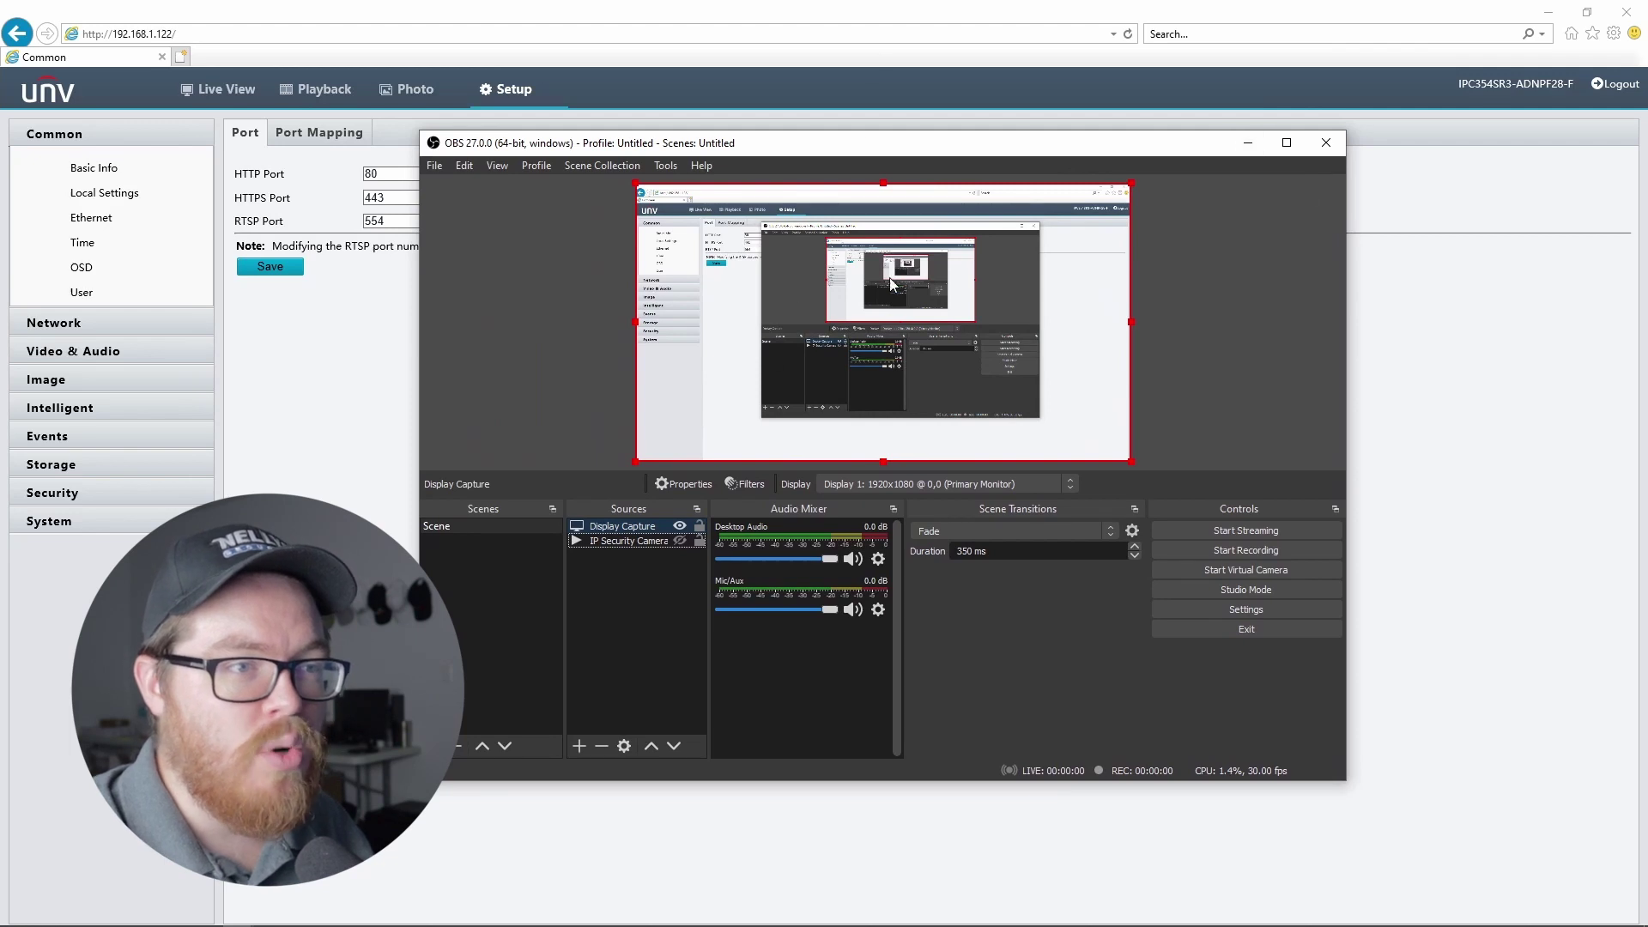
Step: Switch the camera web page to Live View and bring OBS back to the front
left_click_drag(746, 147, 1288, 228)
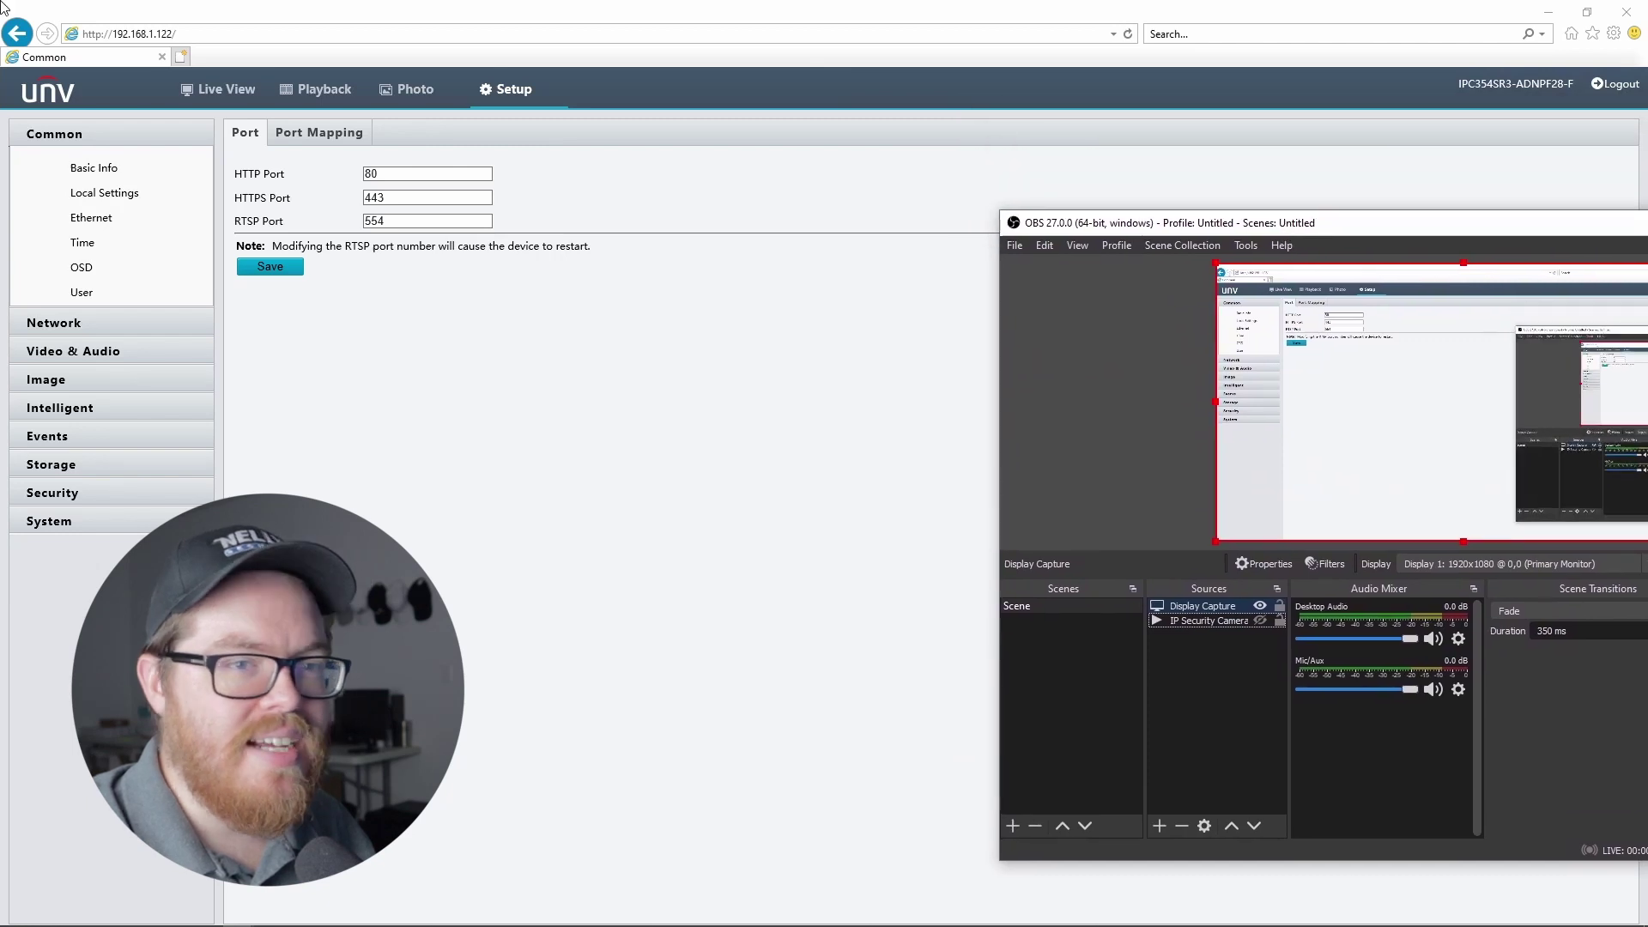
left_click(240, 91)
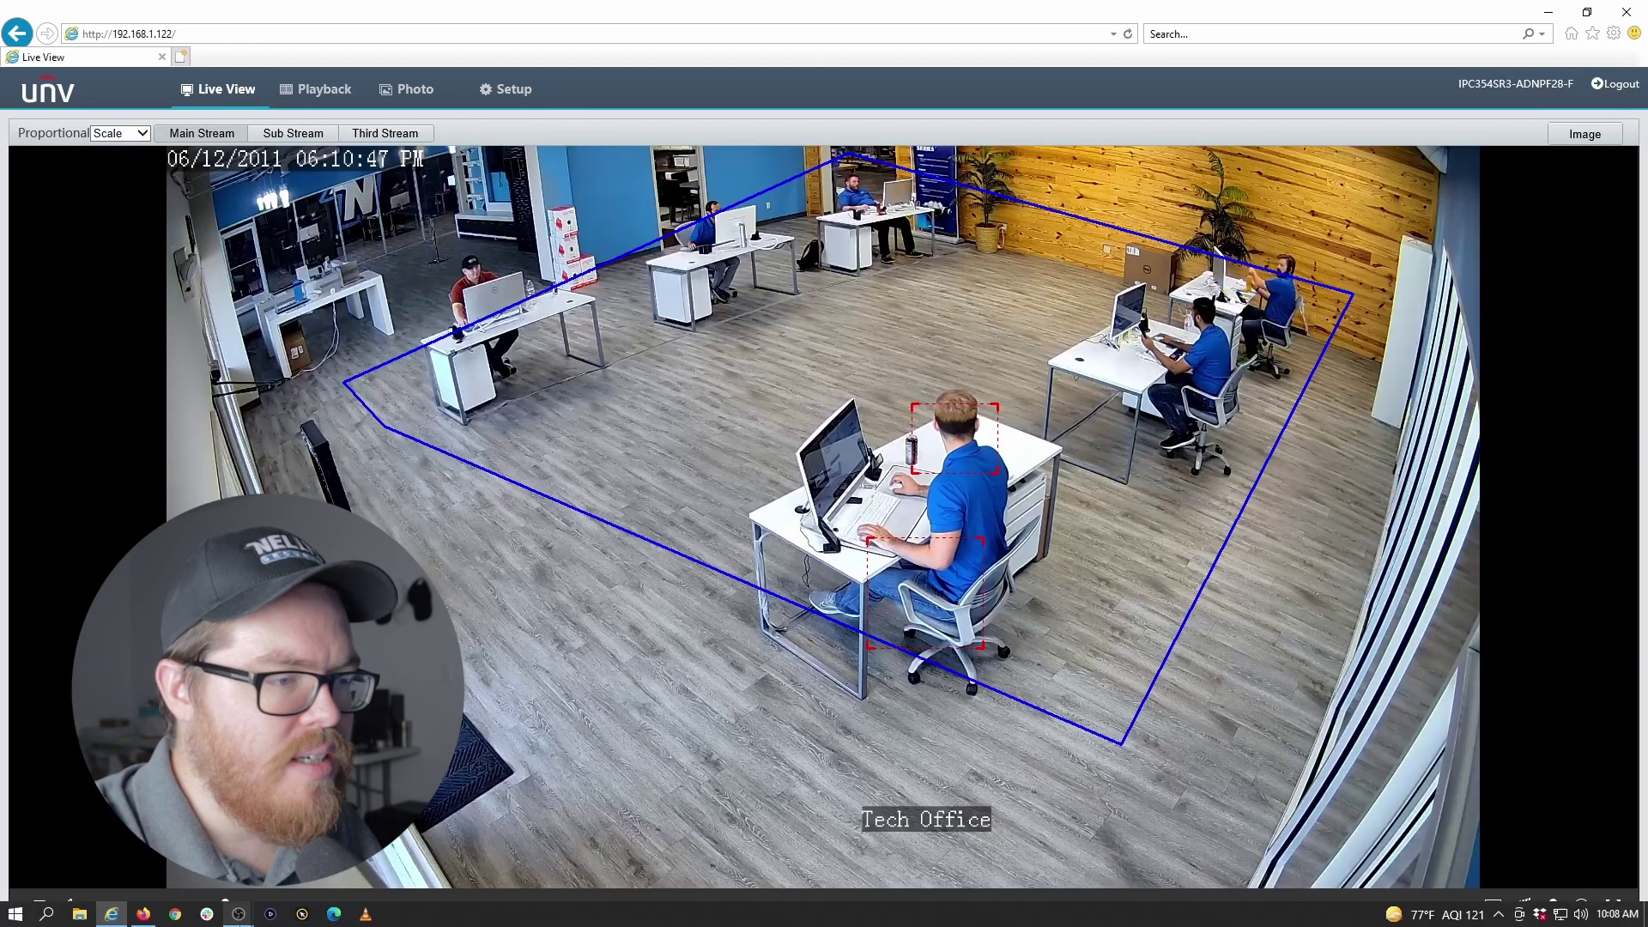
key("alt+Tab")
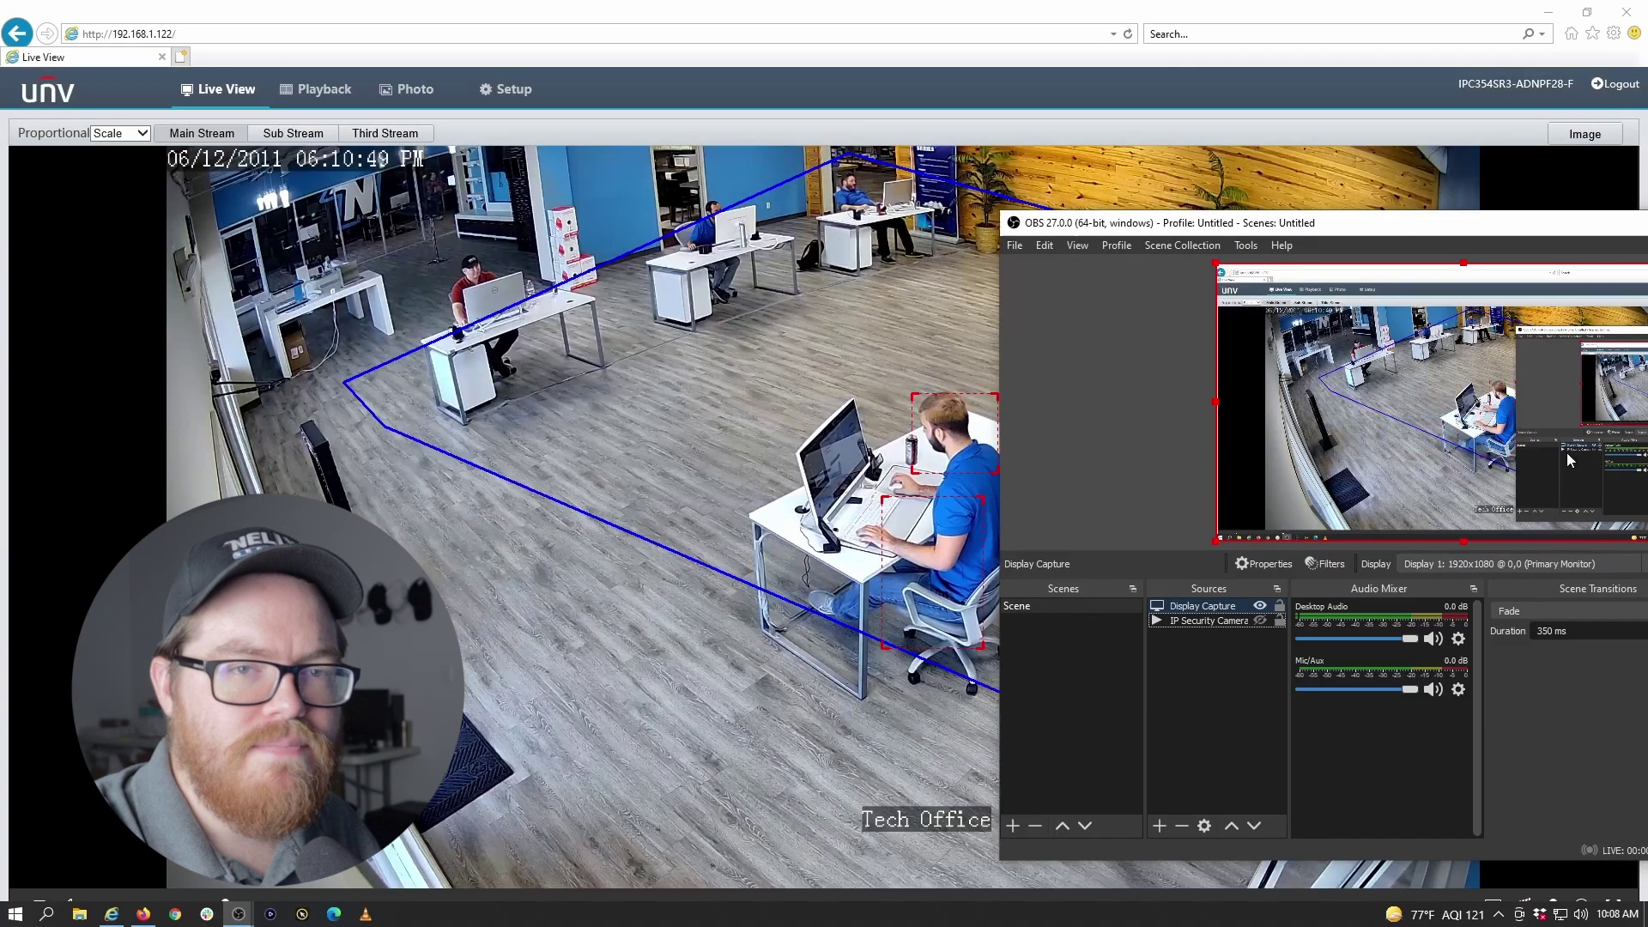
Step: Reposition the OBS window near the screen centre, leaving only the IP Security Camera source
left_click_drag(1203, 225, 1472, 247)
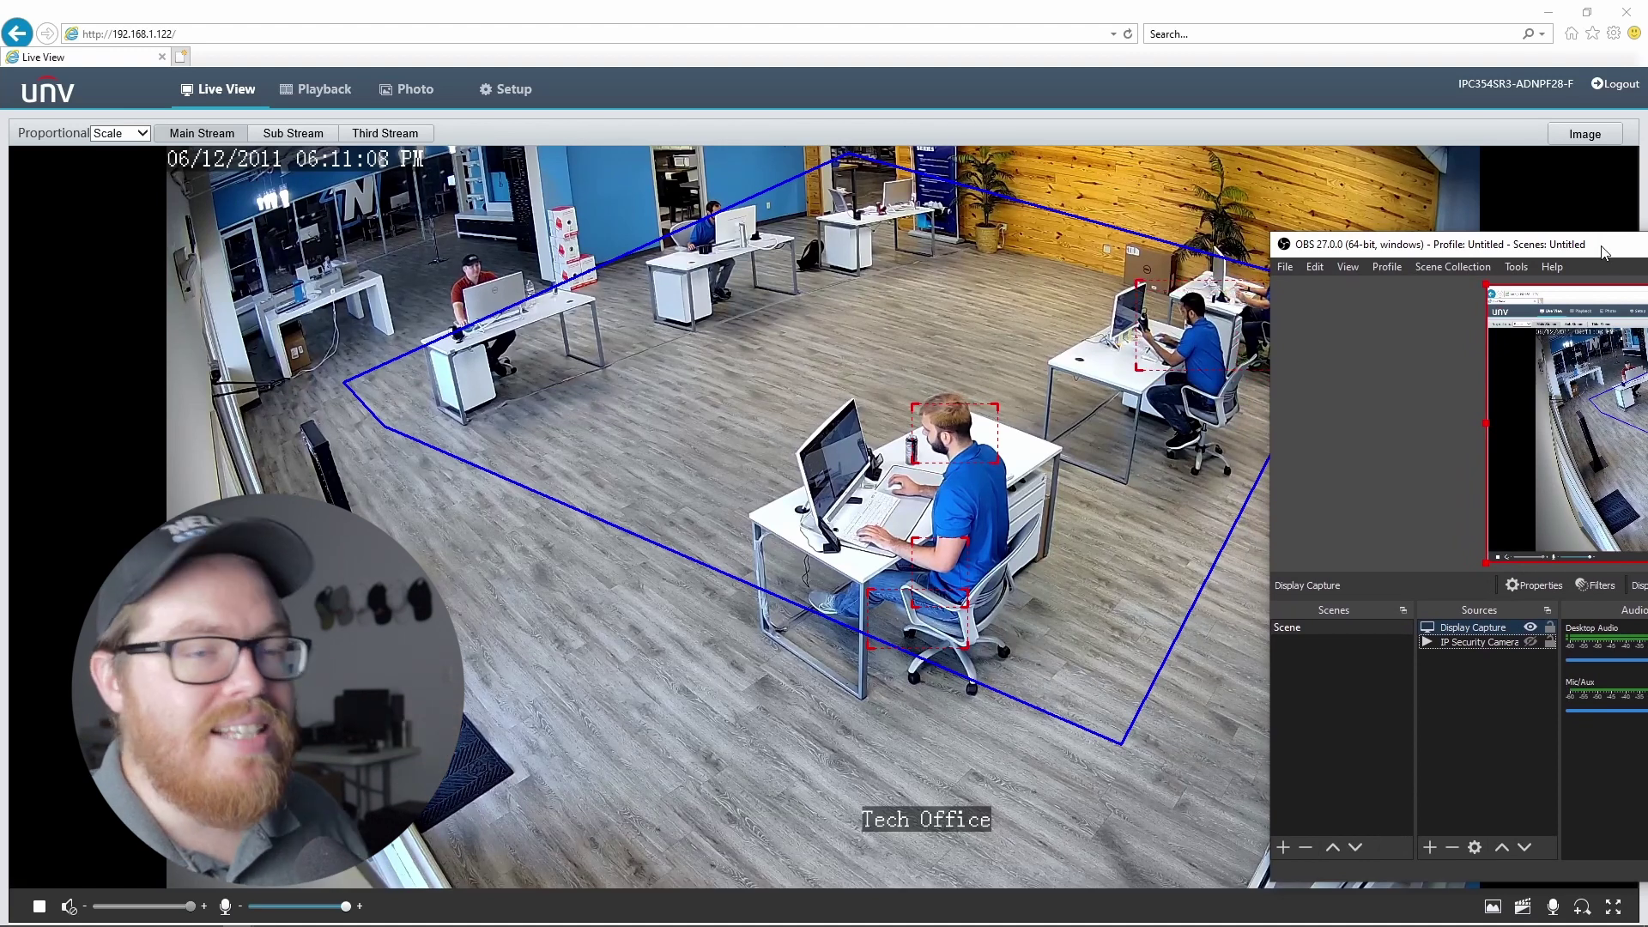
left_click_drag(1602, 251, 764, 125)
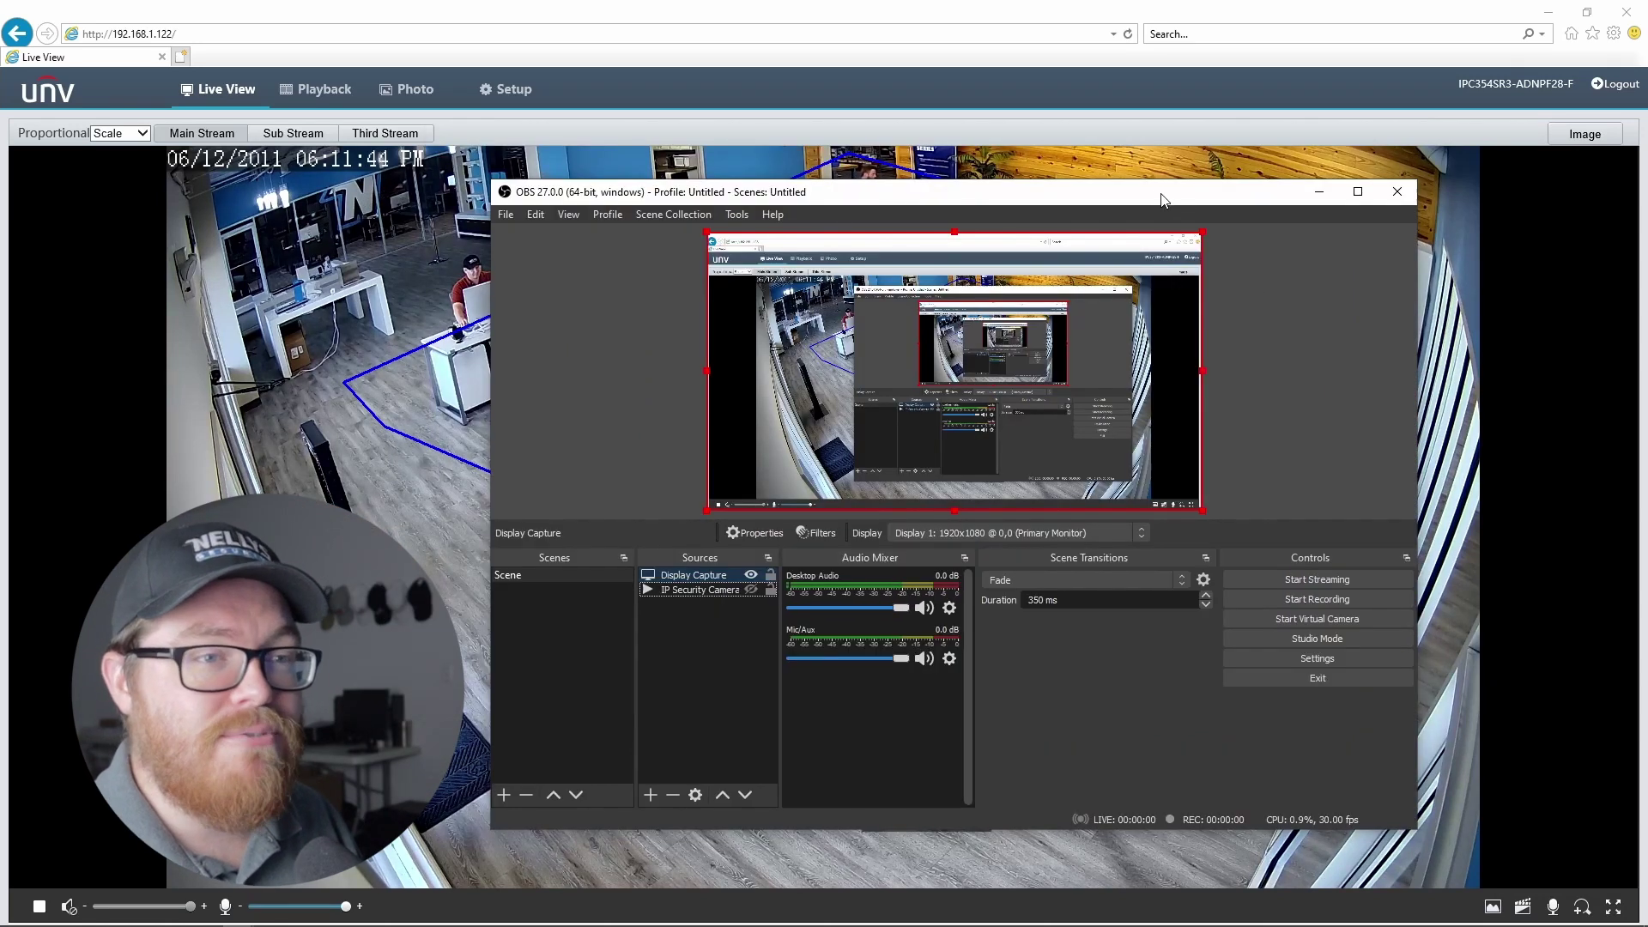
left_click_drag(1172, 198, 1212, 200)
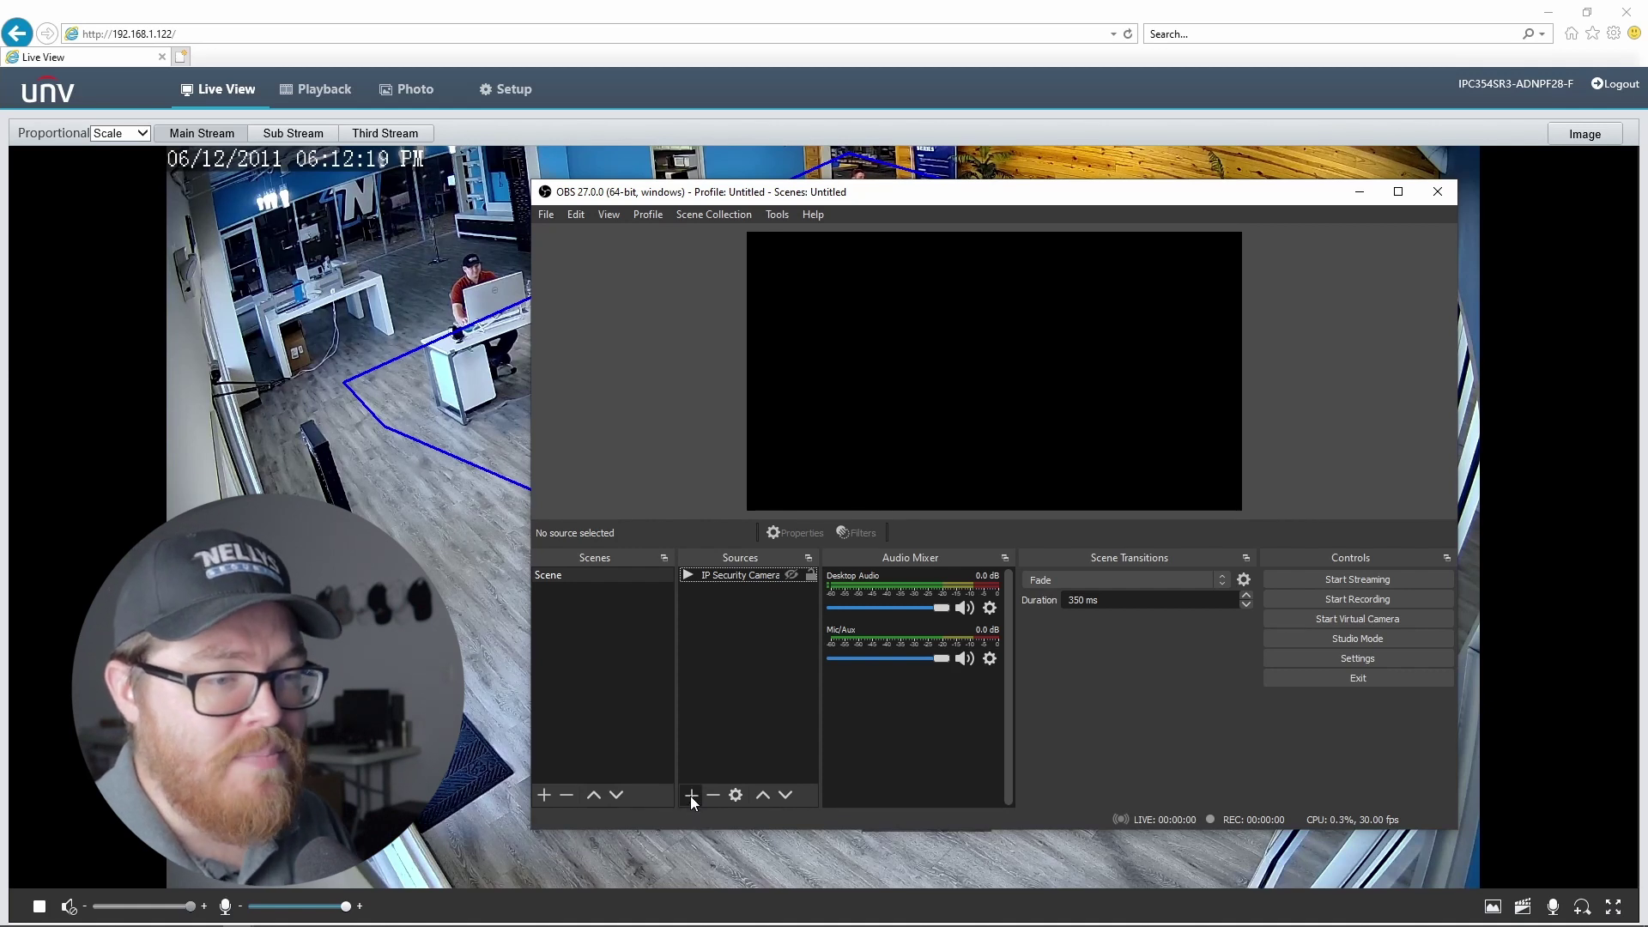
left_click(691, 796)
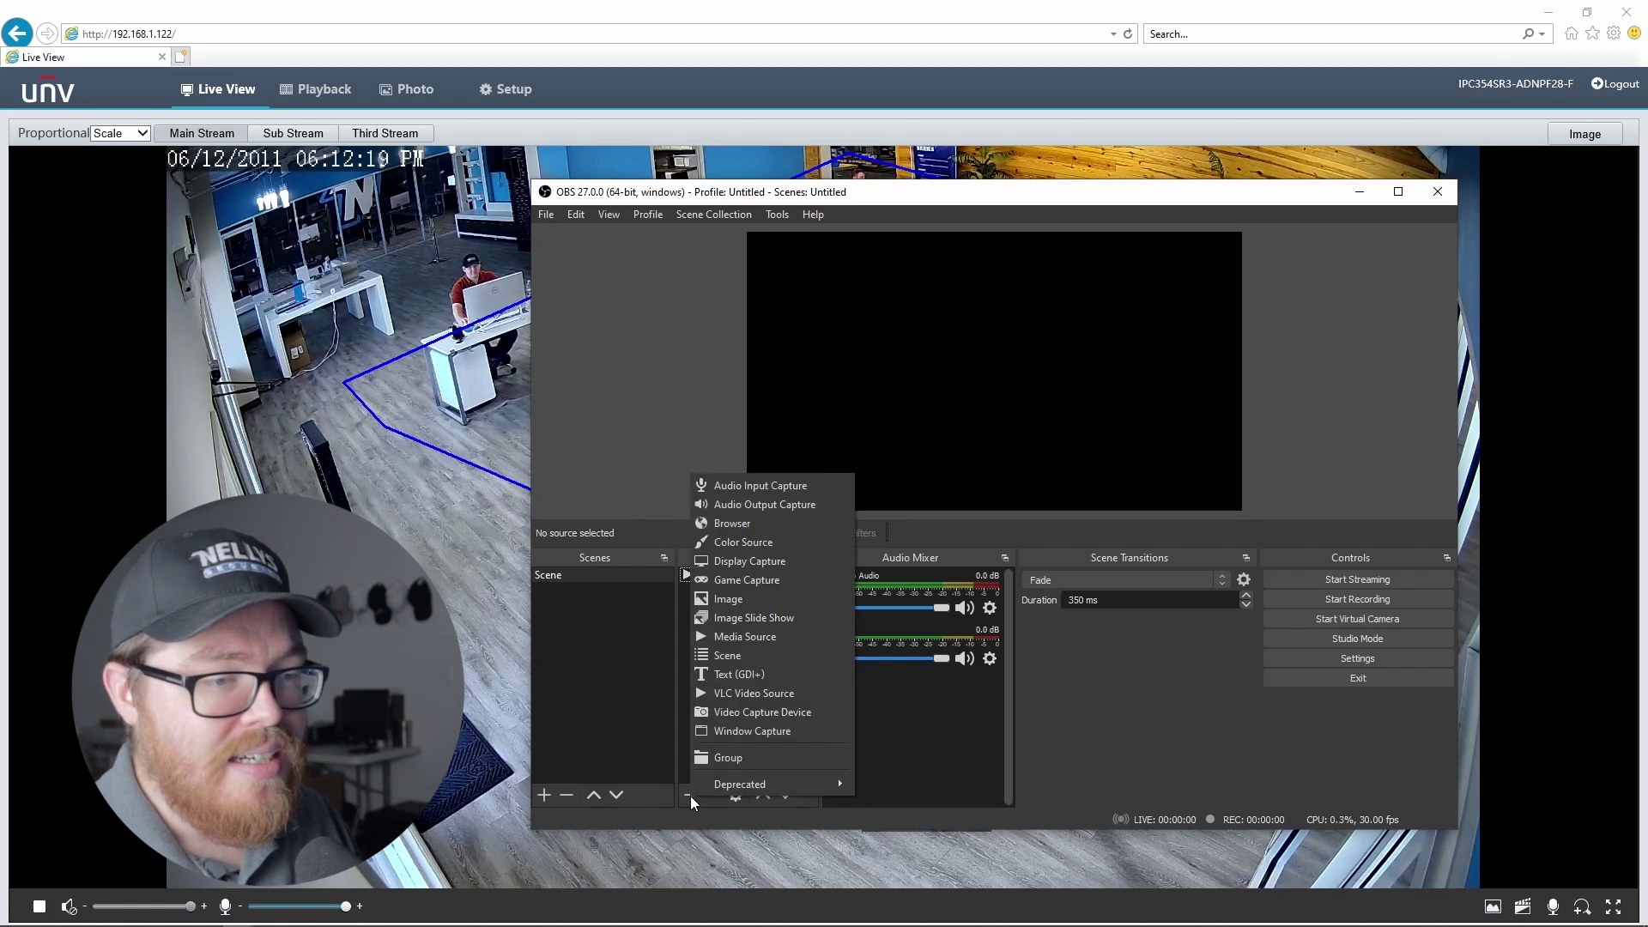
Step: Add a Video Capture Device source named NVR using Hauppauge Siena Video Capture
left_click(740, 716)
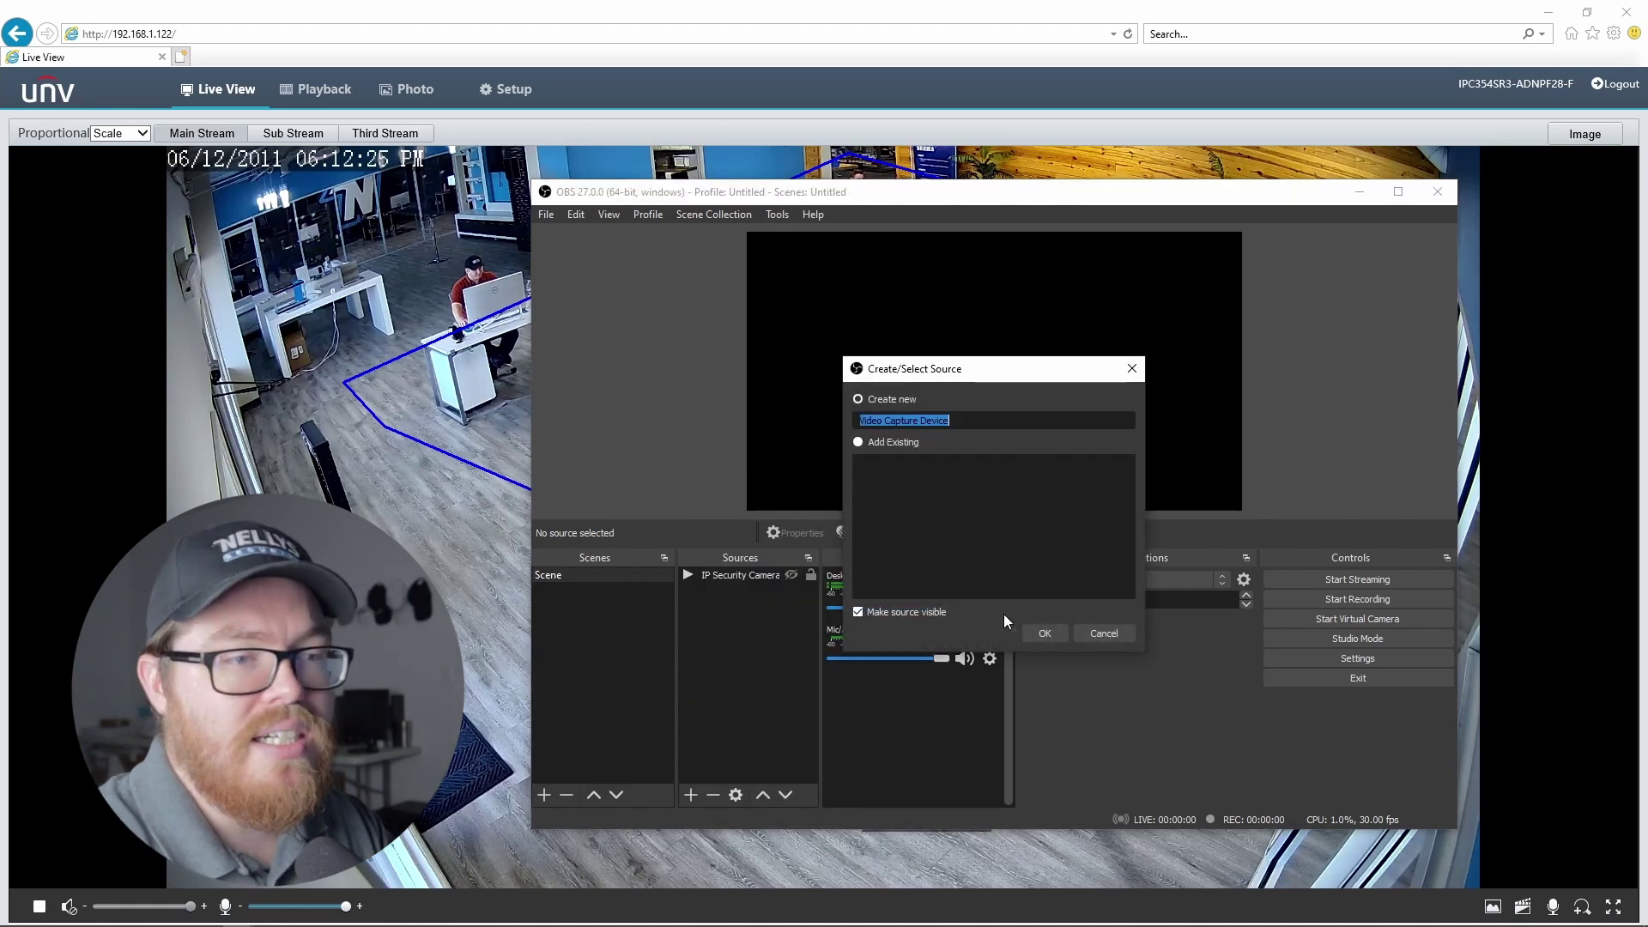
type("NVR")
left_click(1047, 631)
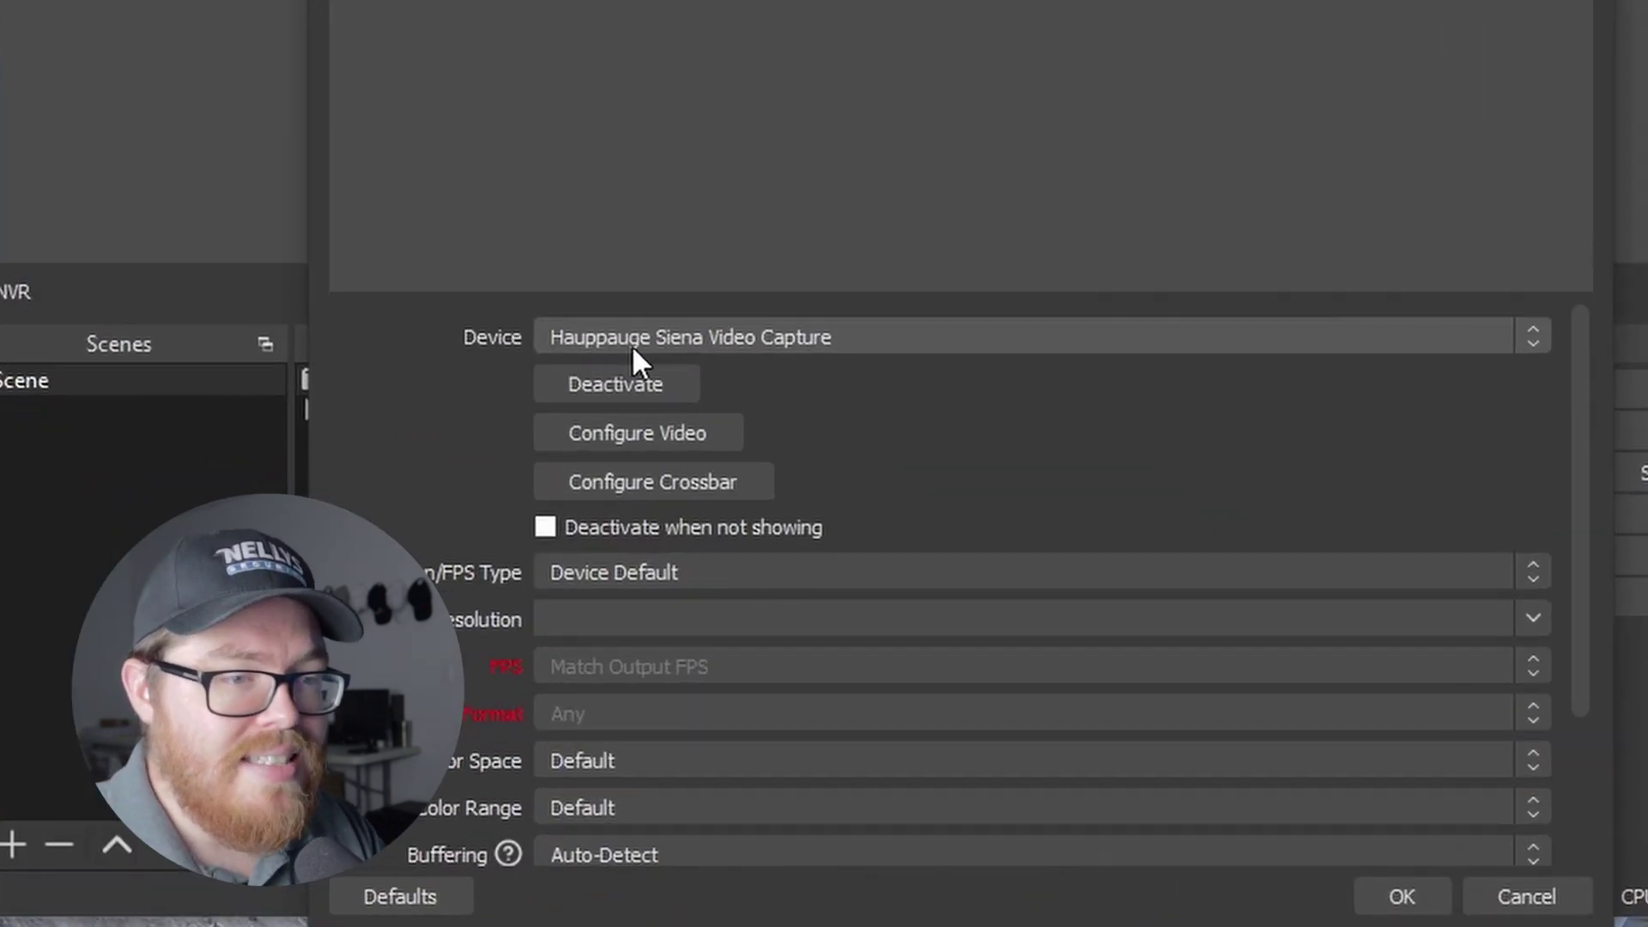
left_click(768, 336)
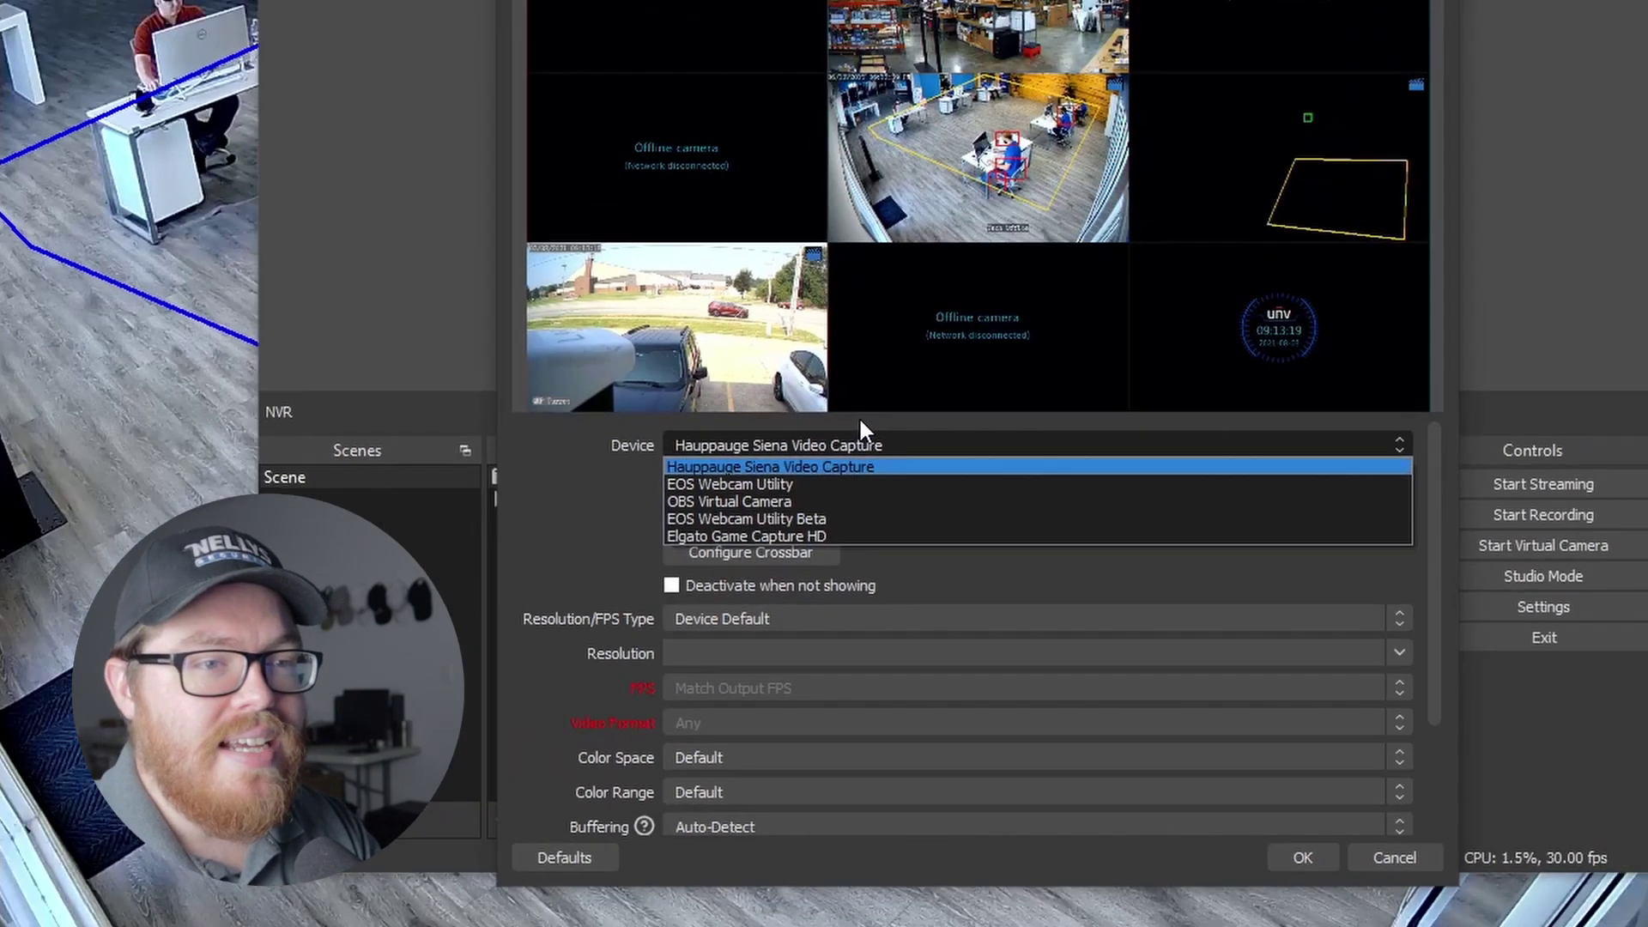
left_click(858, 416)
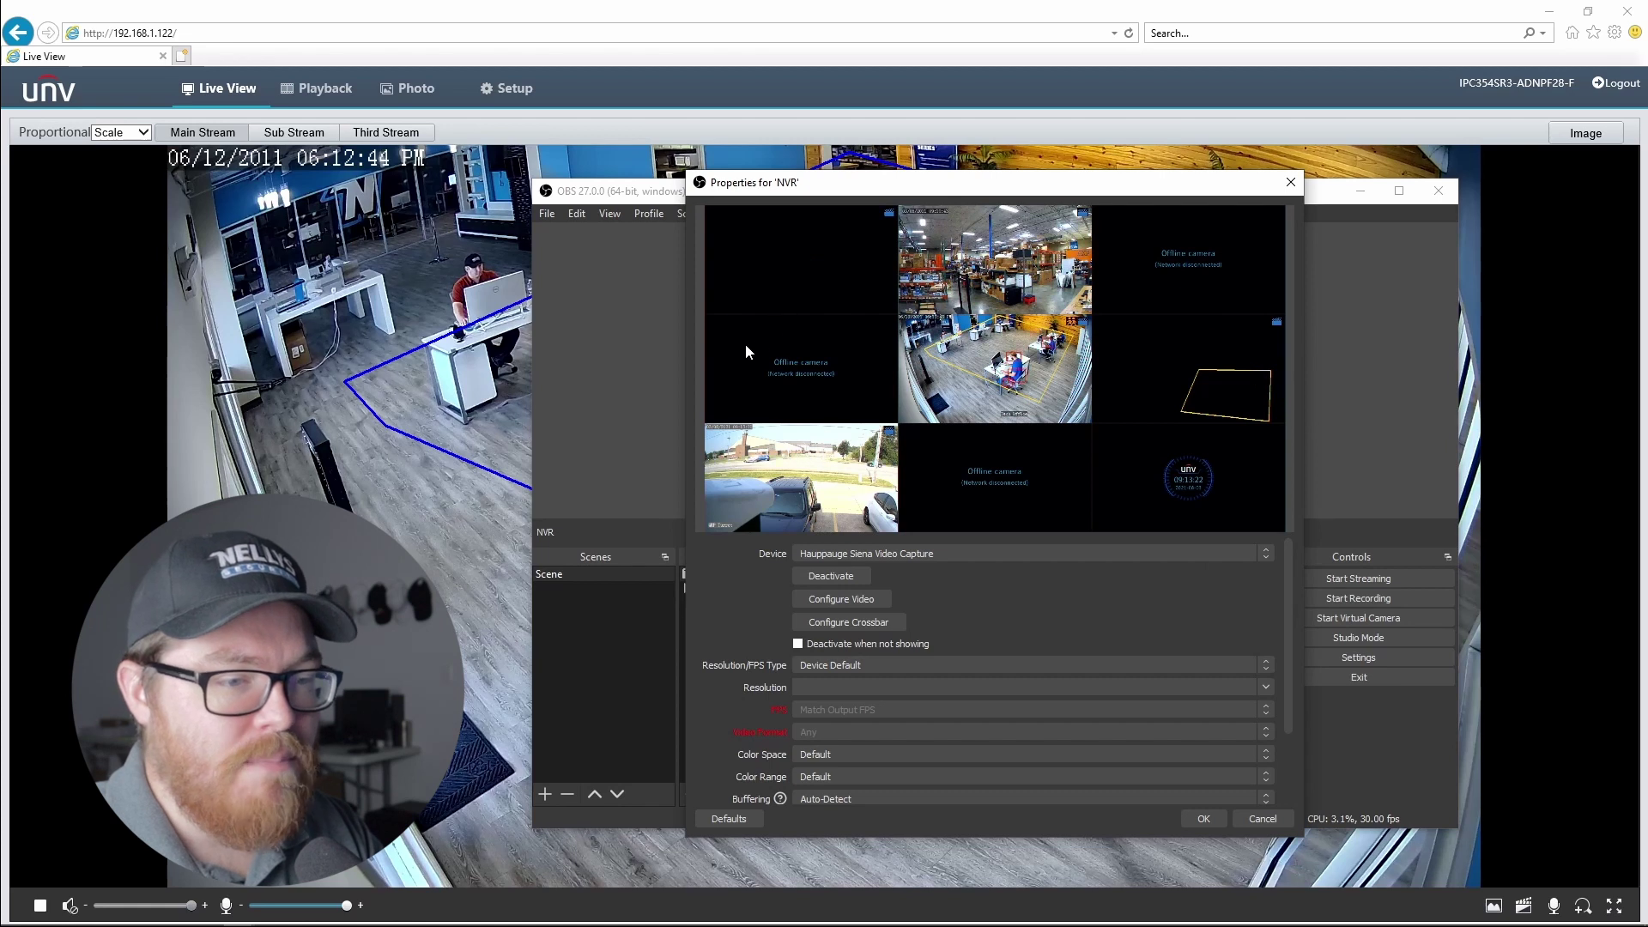
left_click(1207, 817)
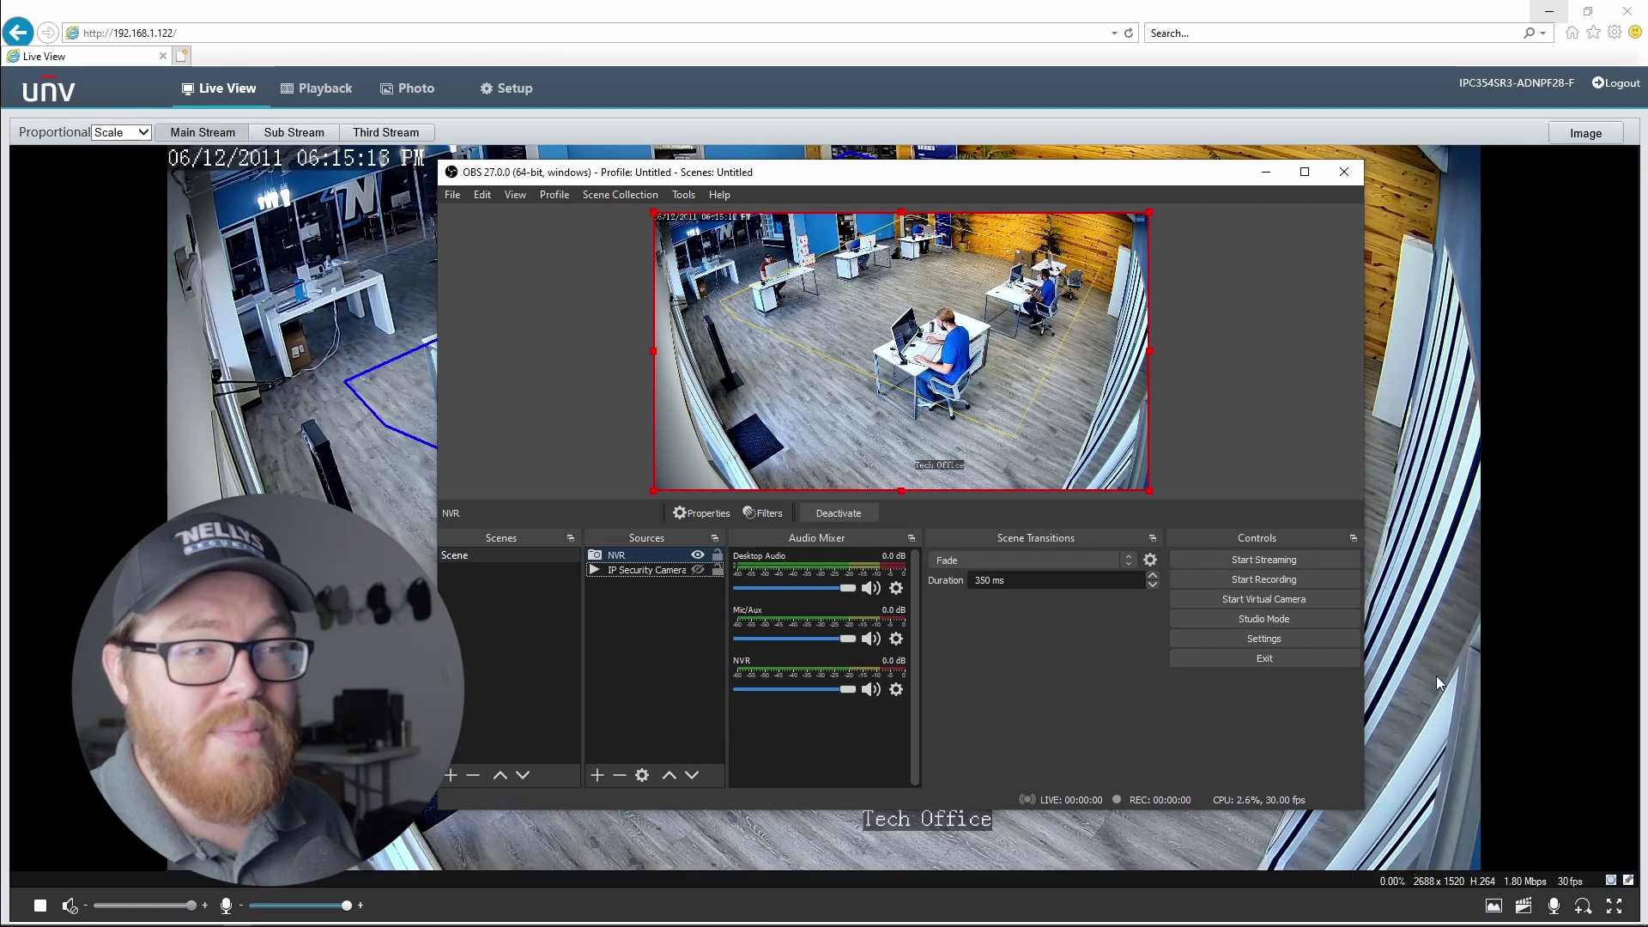
Step: Open OBS Studio's Settings dialog on the General page
left_click(1286, 642)
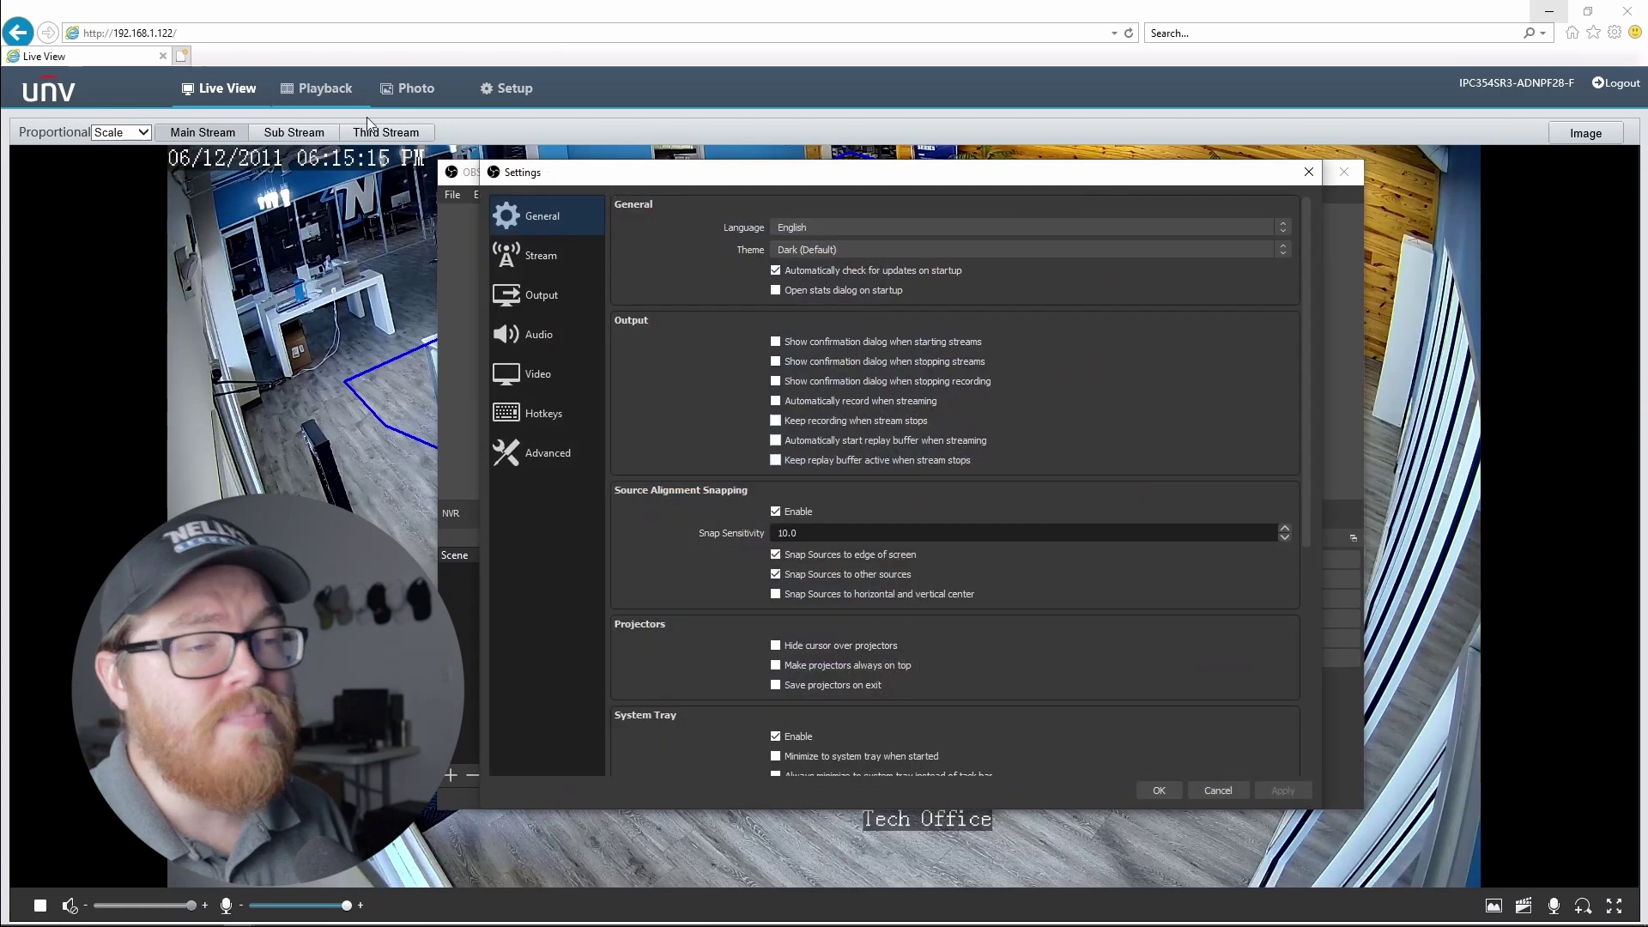
Step: Show the Stream settings: Facebook Live, Default server, stream key, 6000 kbps maximum bitrate
left_click(526, 256)
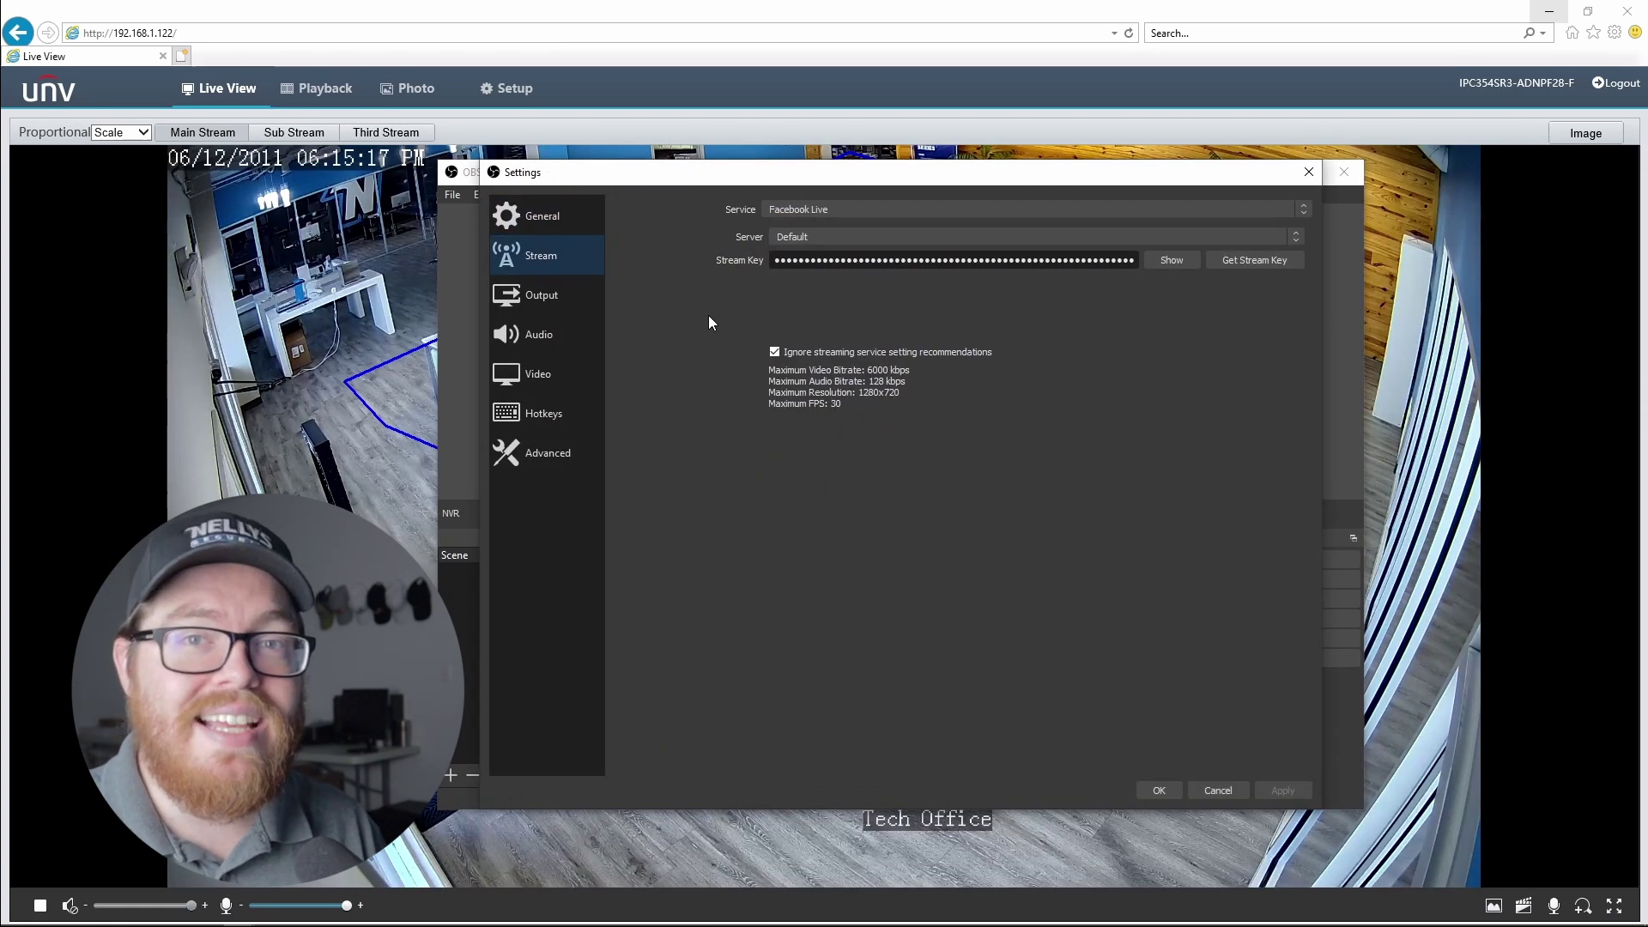